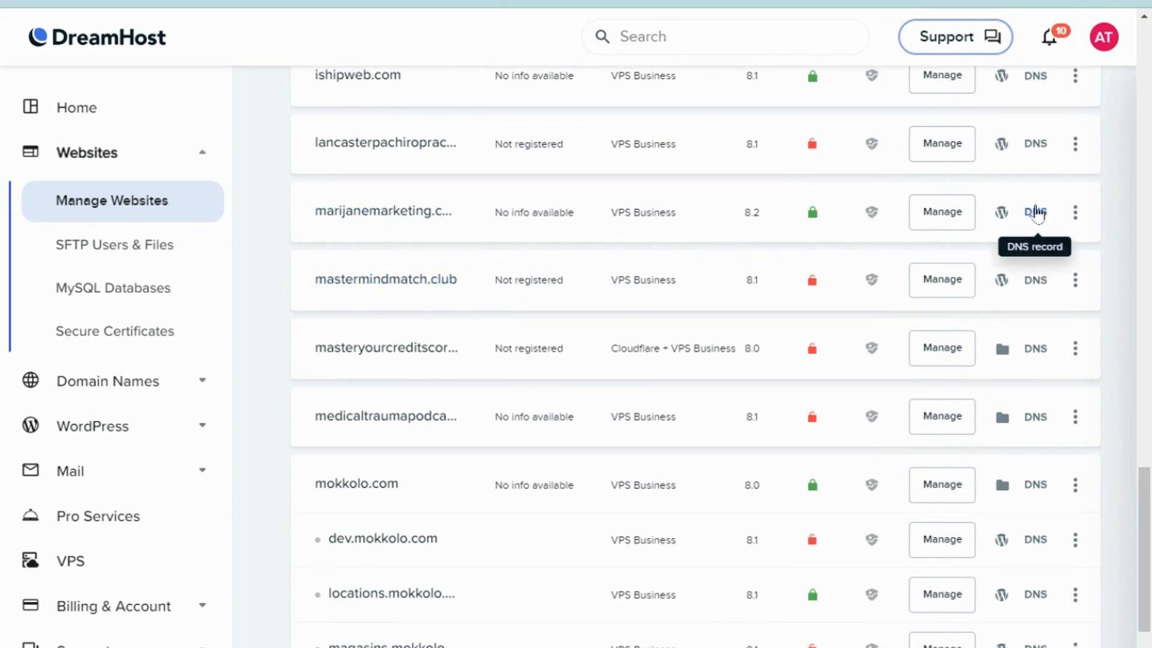
# Open the DNS records of marijanemarketing.com and start adding a CNAME record
pyautogui.click(1034, 213)
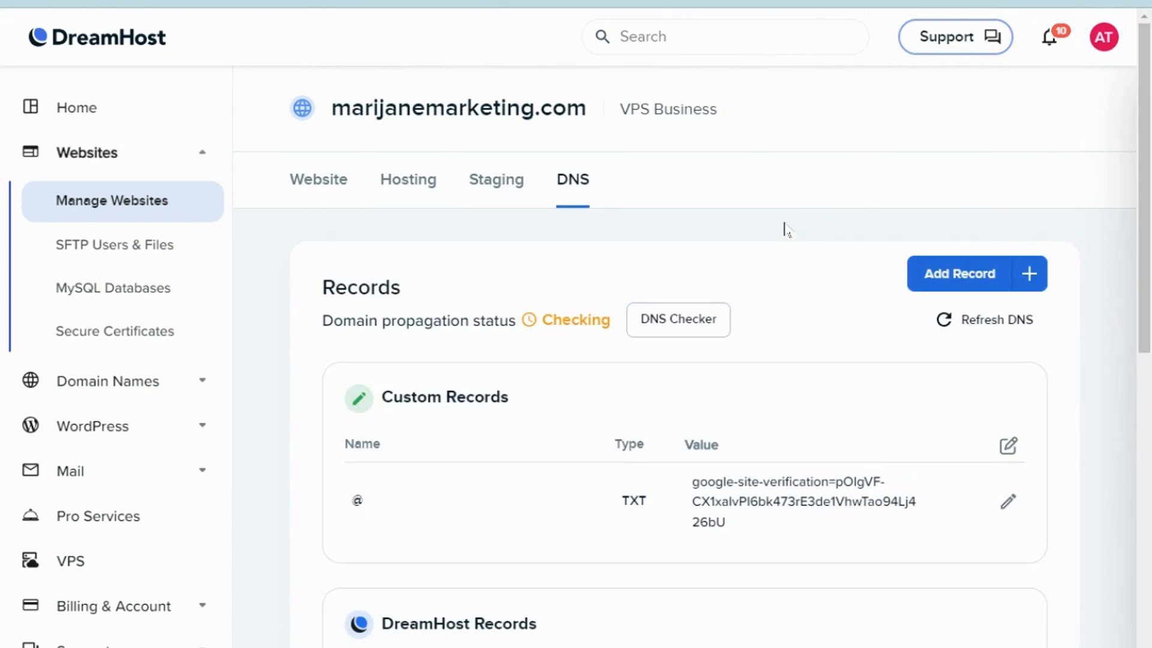
pyautogui.scroll(-3, 786, 229)
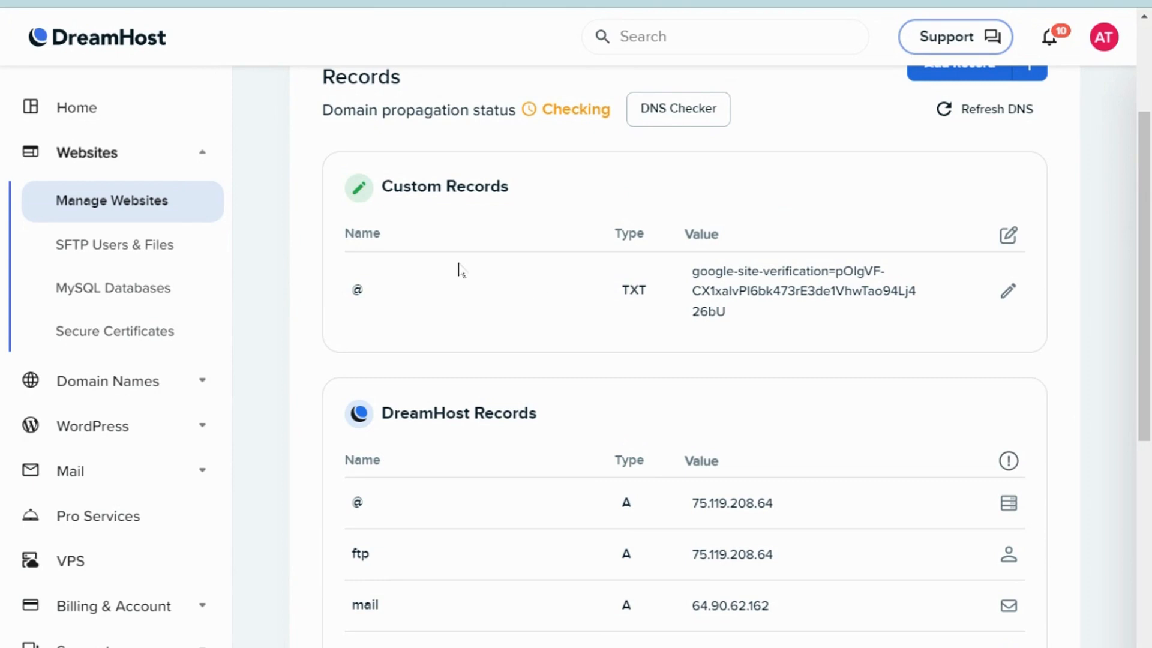
pyautogui.scroll(3, 426, 207)
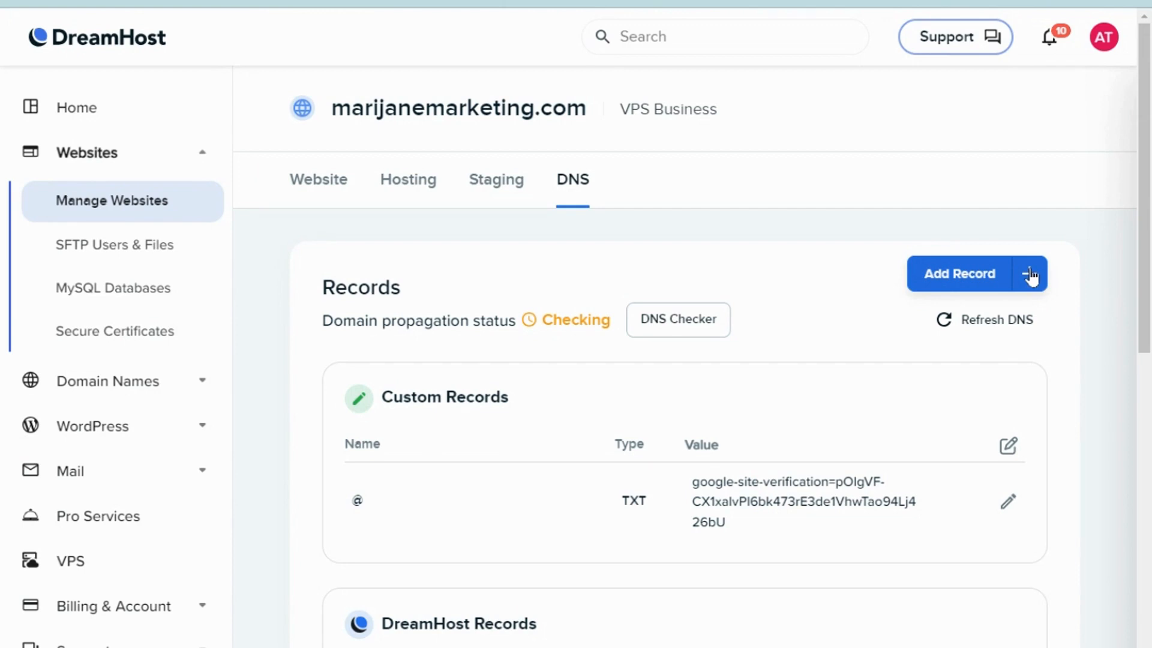
pyautogui.click(1031, 276)
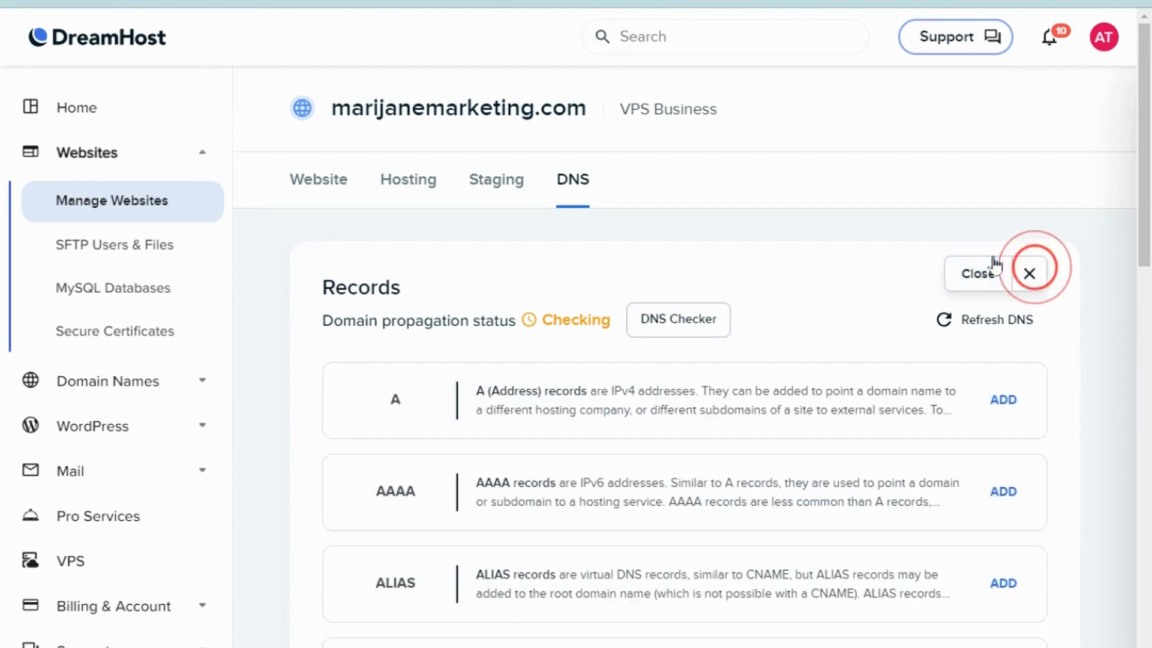
pyautogui.scroll(-7, 830, 311)
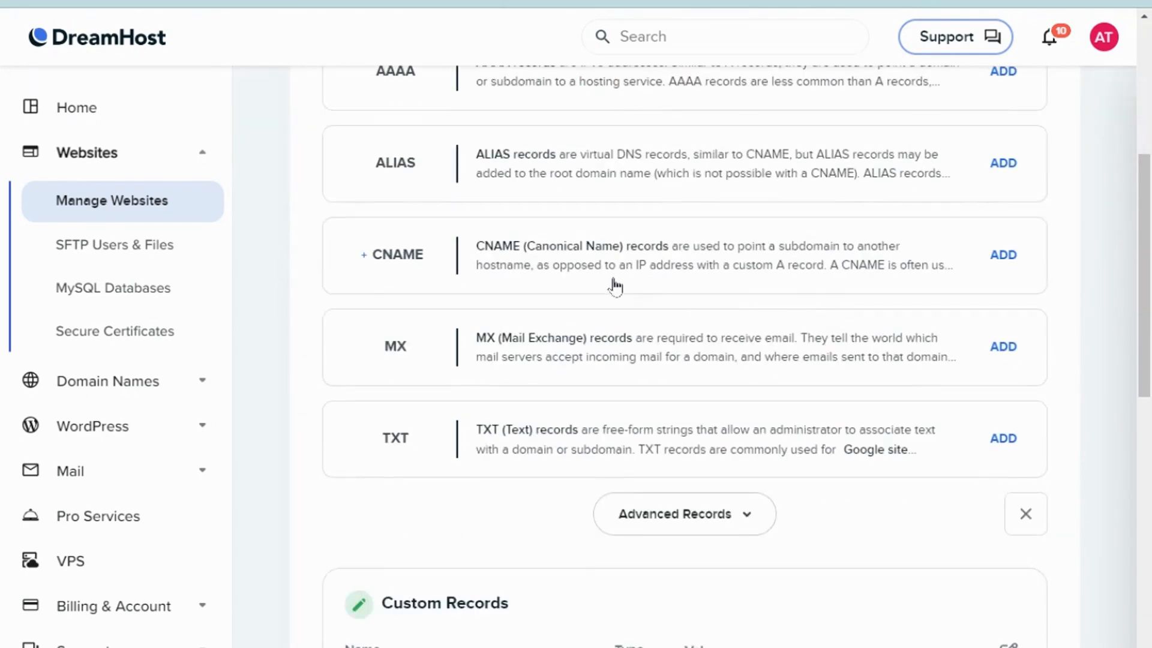
pyautogui.click(997, 256)
# Fill in the first CNAME entry with host aweber_key_a._domainkey pointing to aweber_key_a.send.aweber.com
pyautogui.click(381, 471)
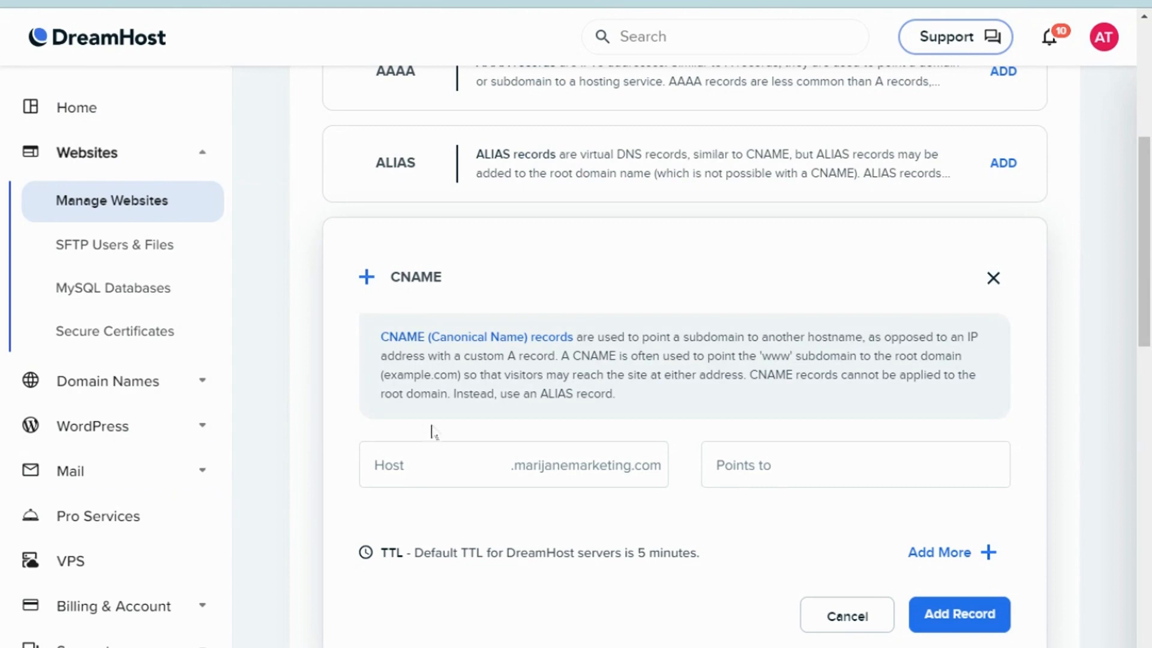
pyautogui.rightClick(398, 458)
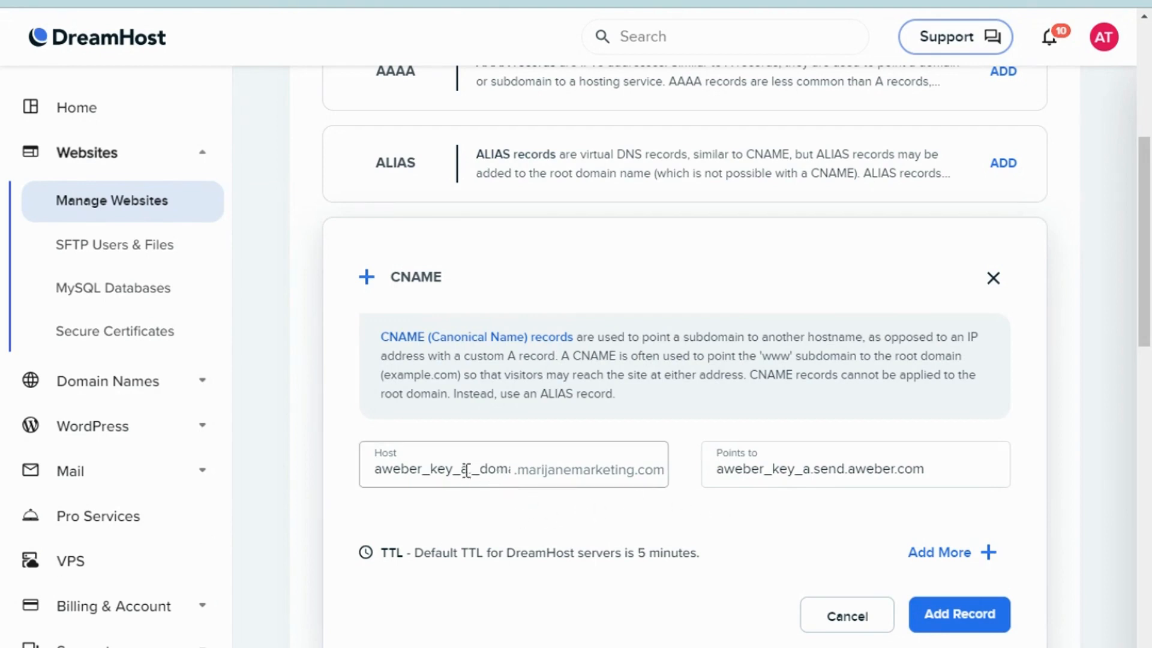
pyautogui.click(382, 471)
pyautogui.click(378, 471)
pyautogui.moveTo(378, 471); pyautogui.dragTo(527, 469)
# Add a second CNAME entry with the host aweber_key_b._domainkey
pyautogui.click(972, 550)
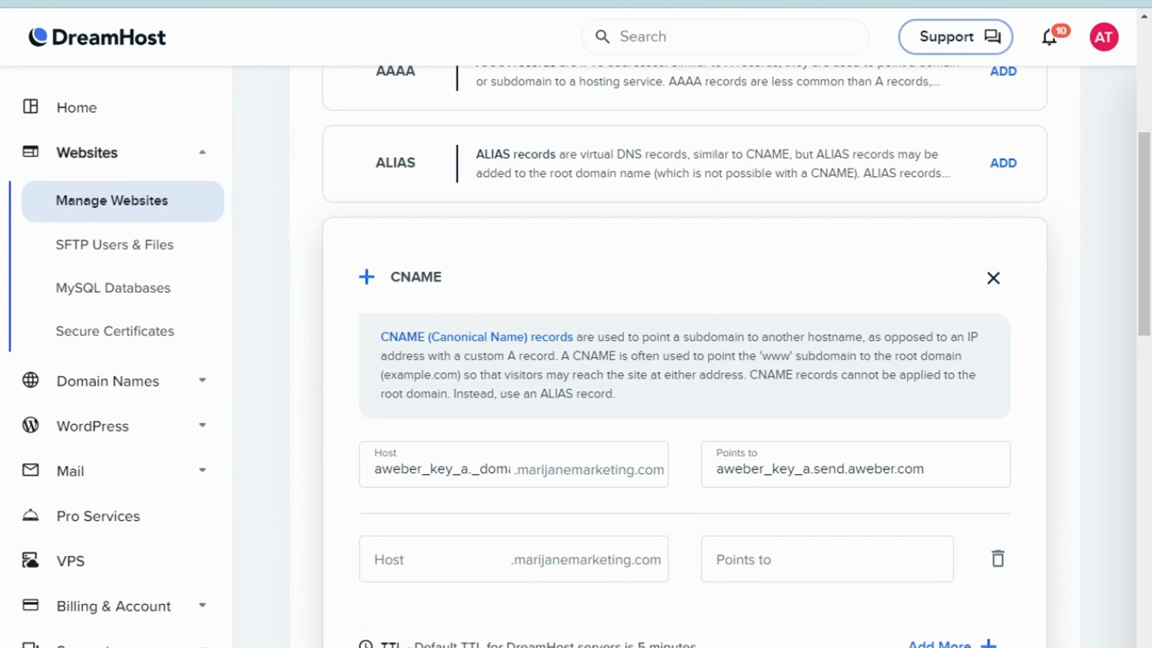
pyautogui.click(384, 557)
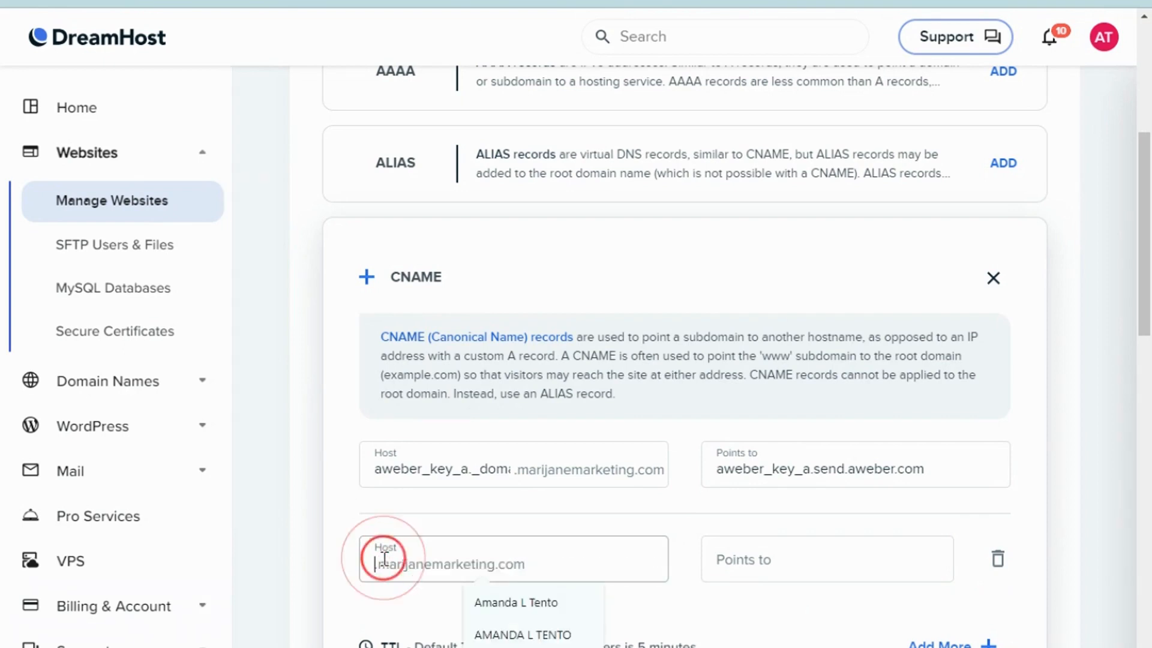
pyautogui.rightClick(385, 557)
pyautogui.click(480, 316)
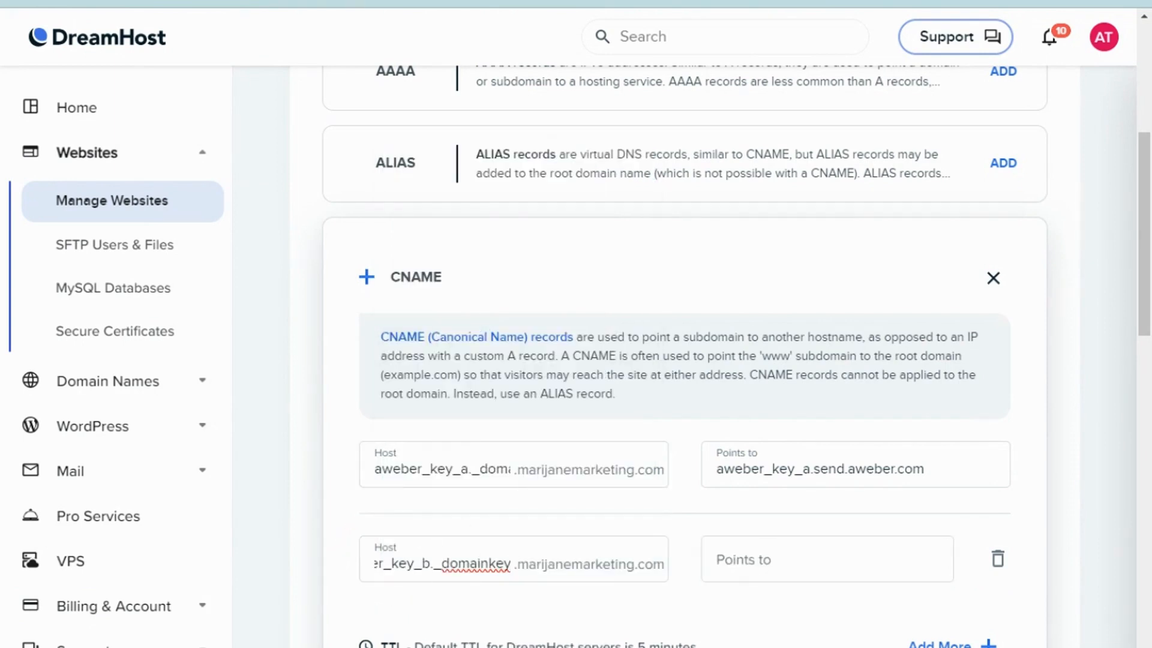
# Point the second CNAME entry to aweber_key_b.send.aweber.com, without any trailing characters
pyautogui.hotkey('alt', 'Tab')
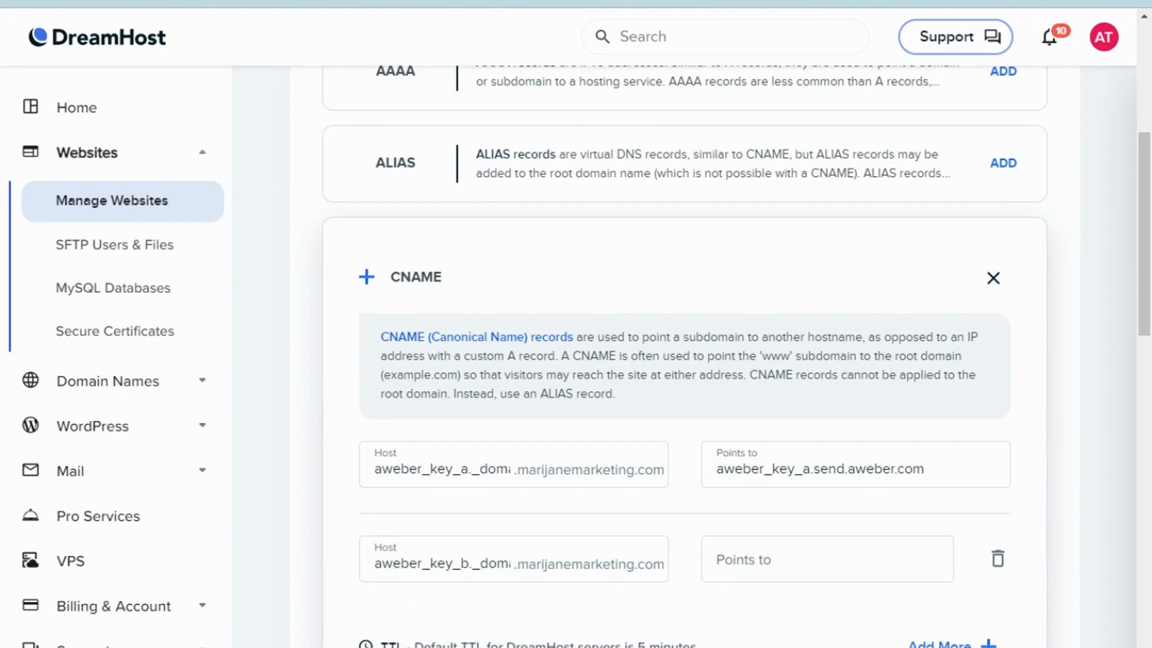
pyautogui.click(809, 577)
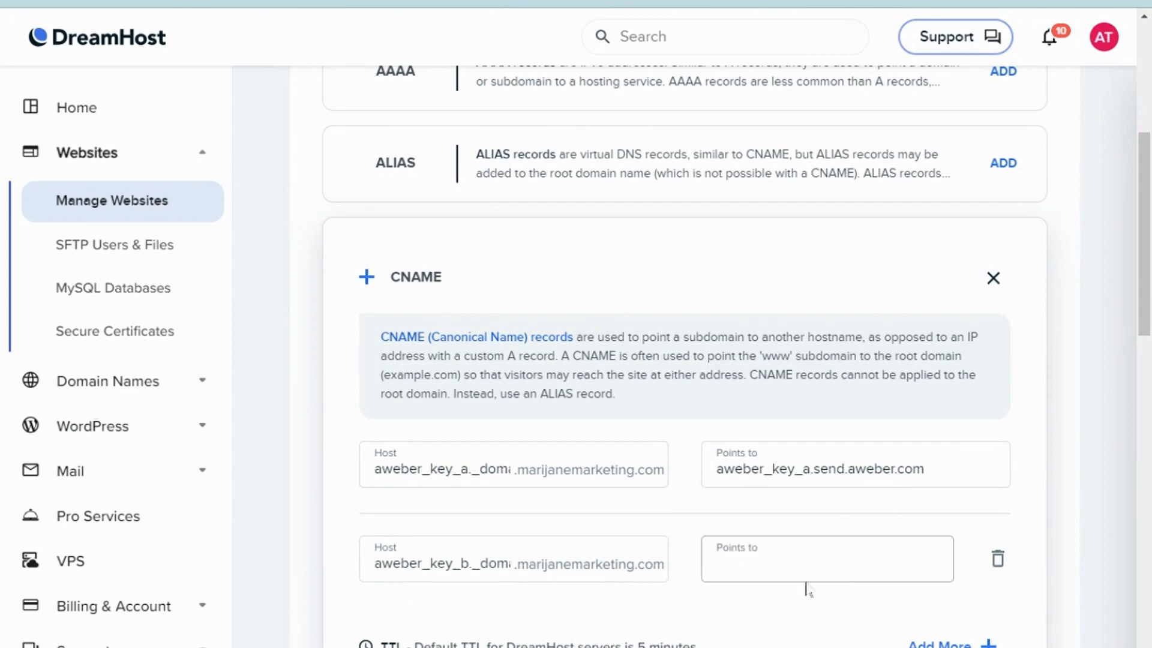
pyautogui.click(808, 559)
pyautogui.write('aweber_key_b.send.aweber.com')
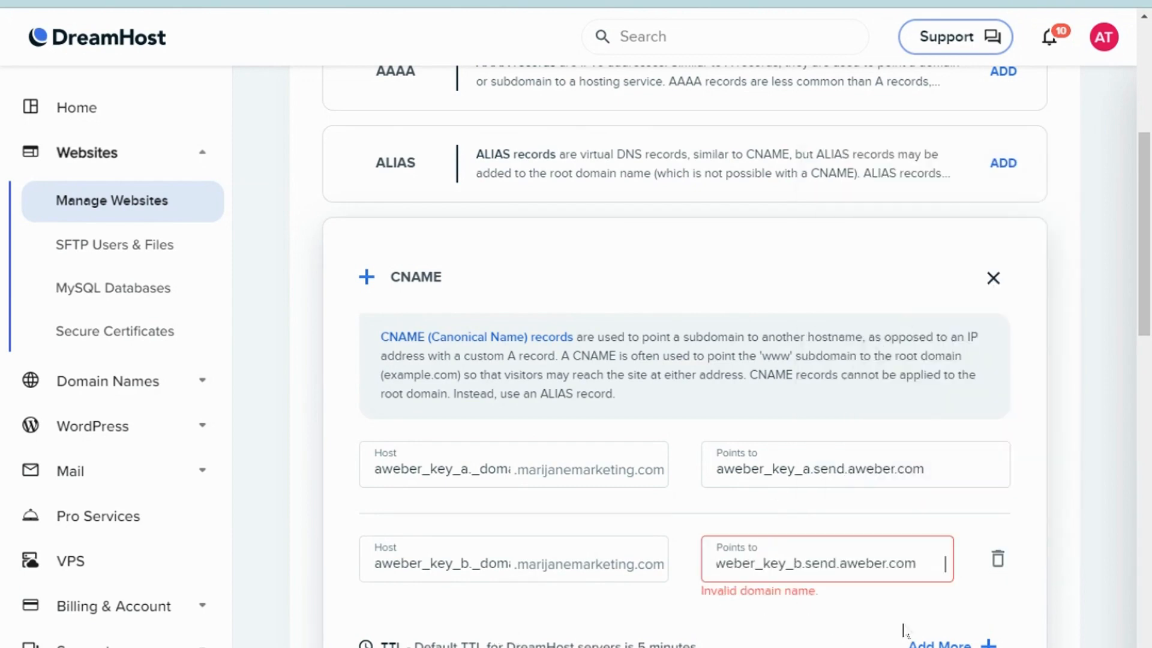
pyautogui.press('BackSpace')
pyautogui.press('BackSpace')
pyautogui.write('m')
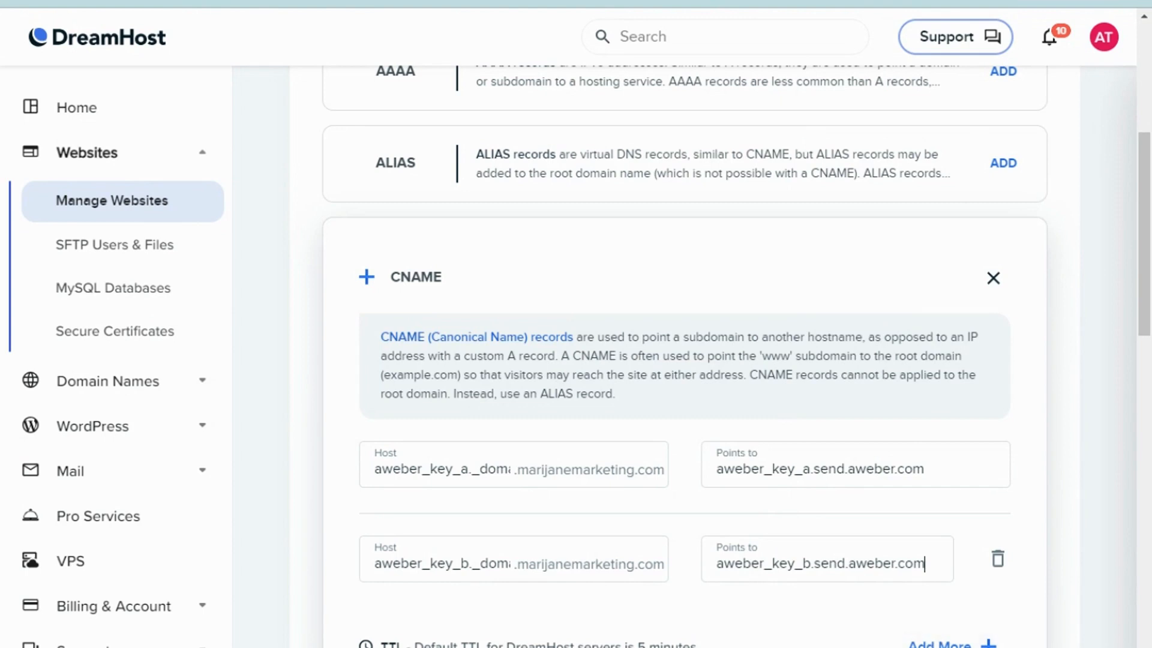
# Add a third CNAME entry with the host aweber_key_c._domainkey
pyautogui.click(973, 646)
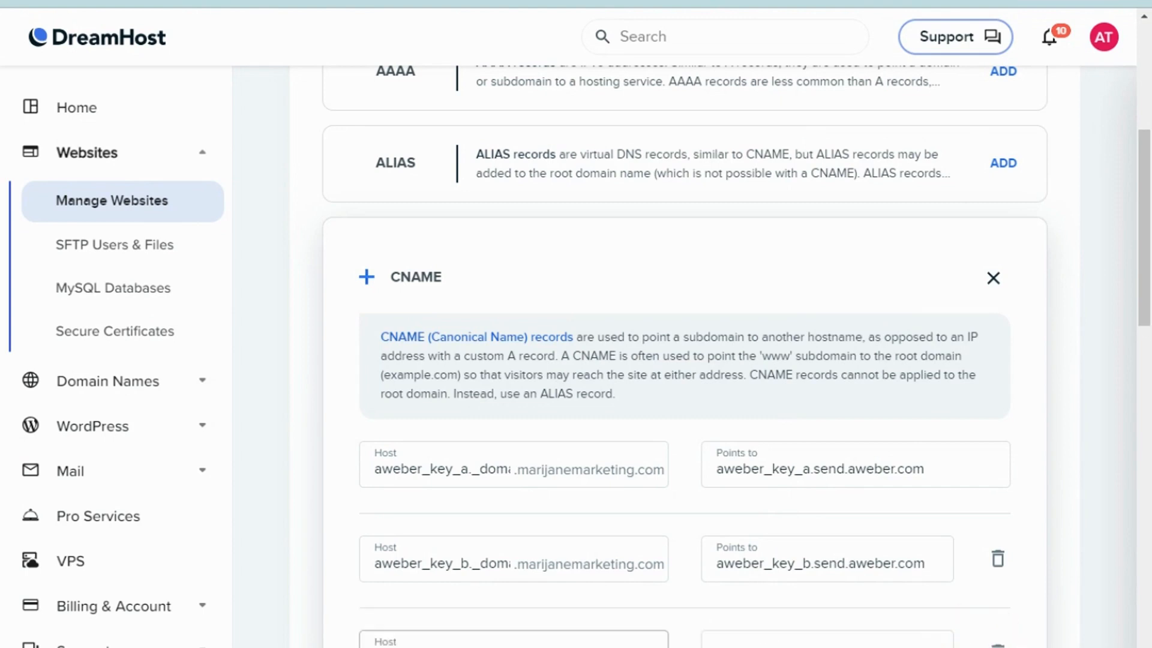
pyautogui.click(441, 645)
pyautogui.hotkey('alt', 'Tab')
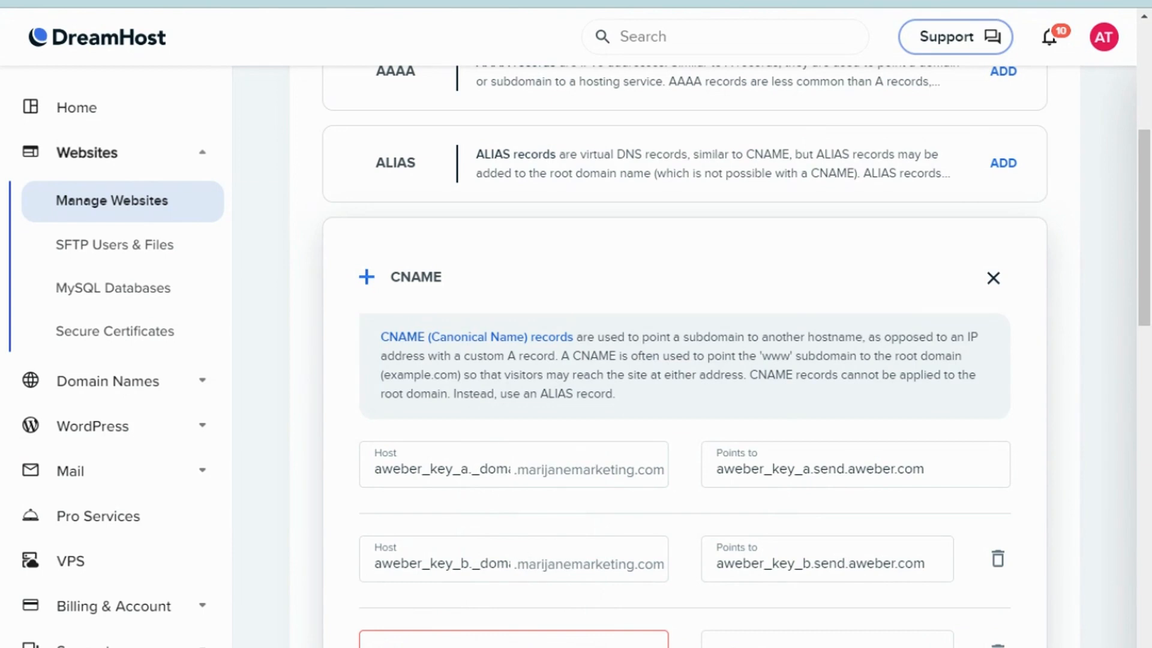
pyautogui.click(383, 642)
pyautogui.rightClick(383, 642)
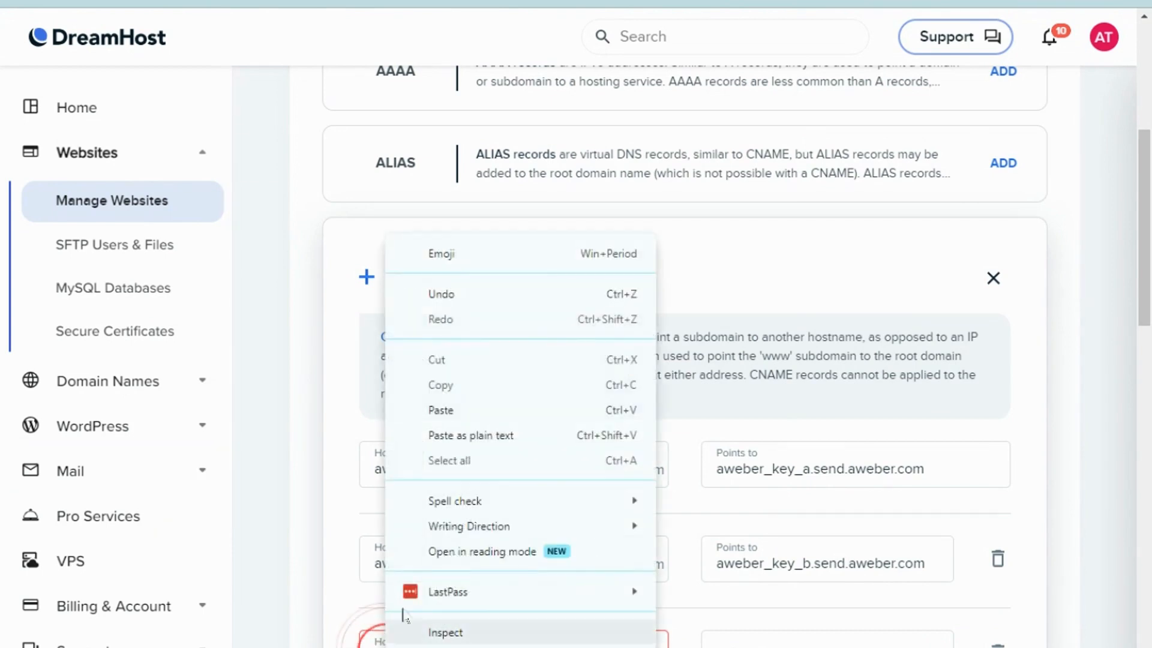
pyautogui.click(449, 414)
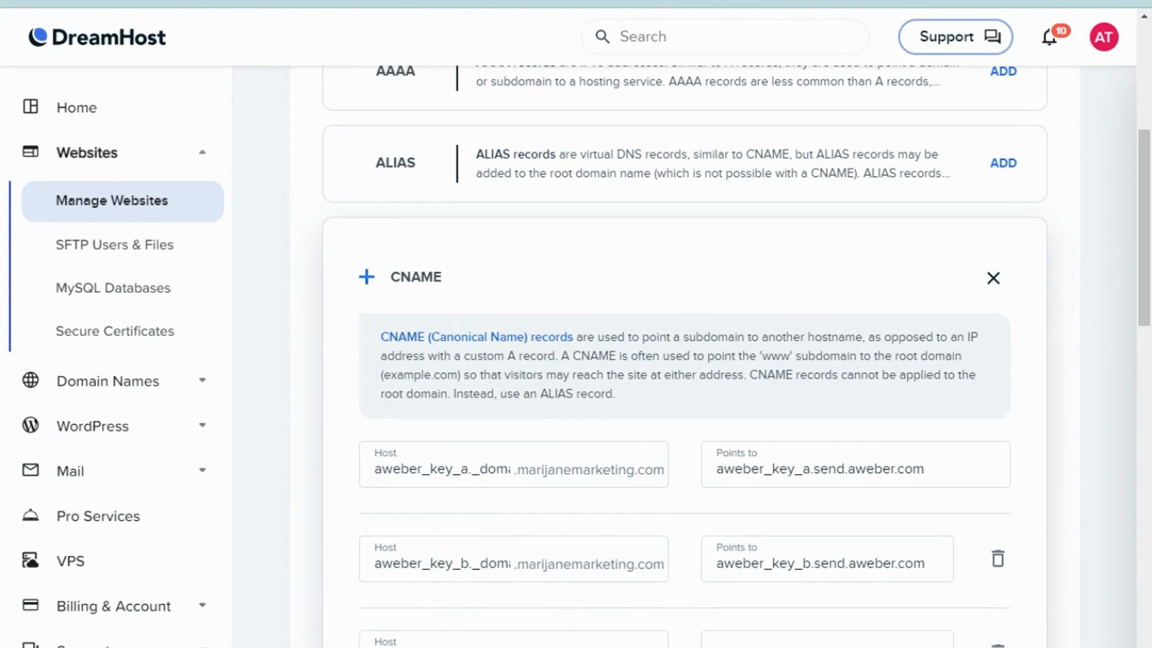
# Point the third CNAME entry to aweber_key_c.send.aweber.com and submit all three CNAME records
pyautogui.click(774, 642)
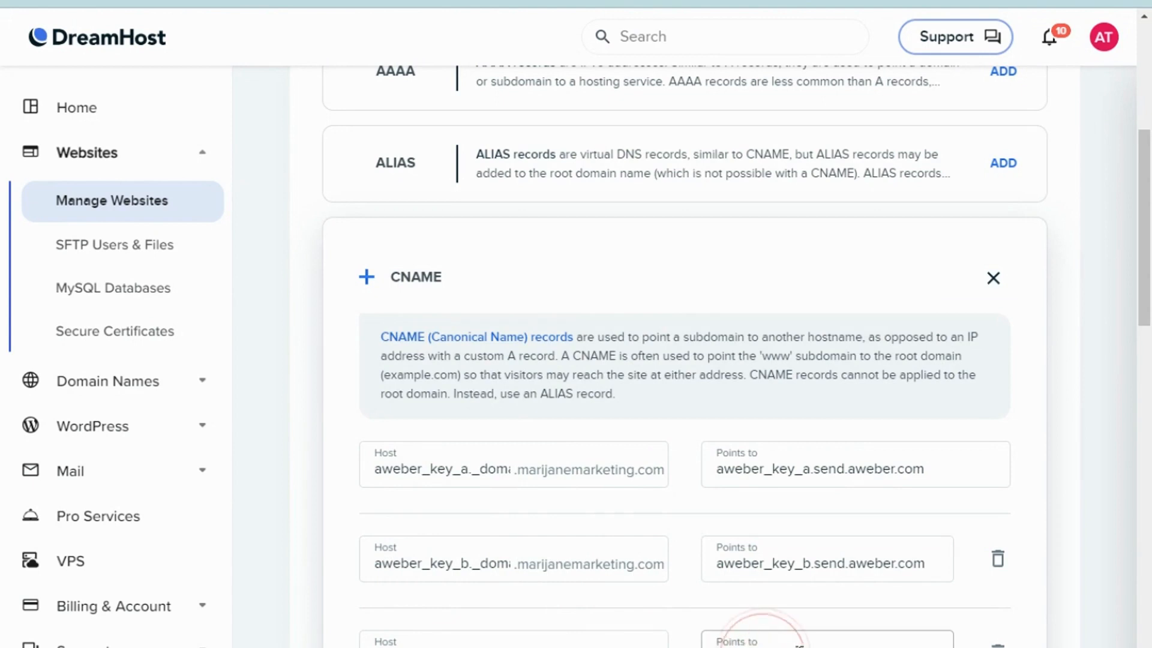
pyautogui.rightClick(774, 642)
pyautogui.click(892, 413)
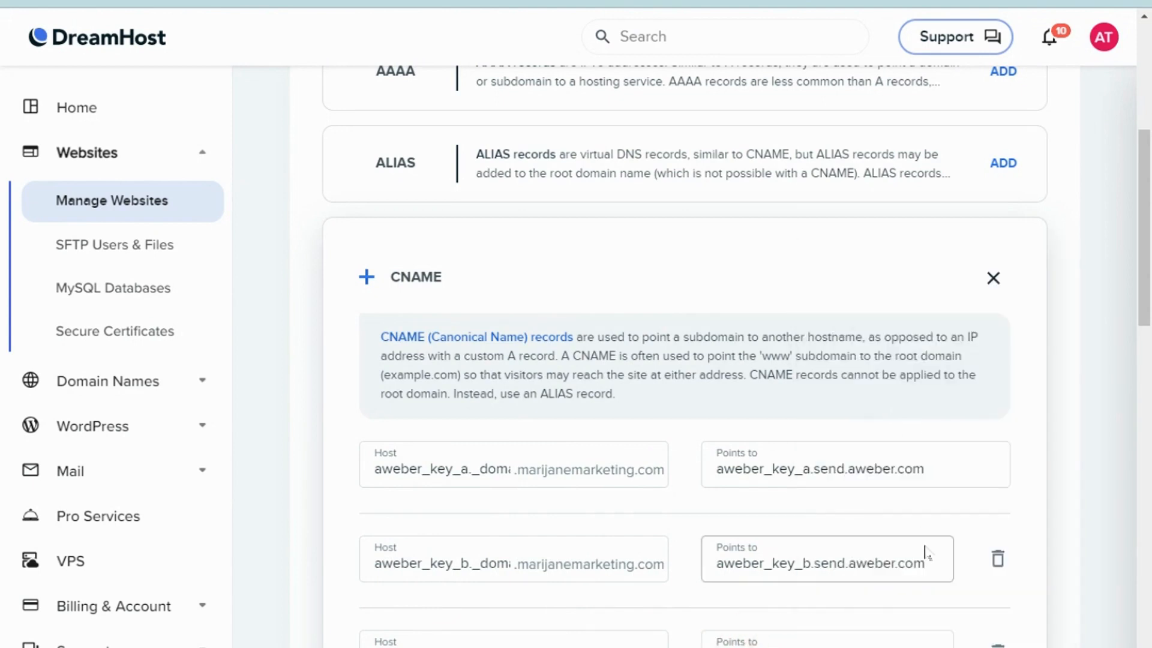
pyautogui.scroll(-7, 1100, 612)
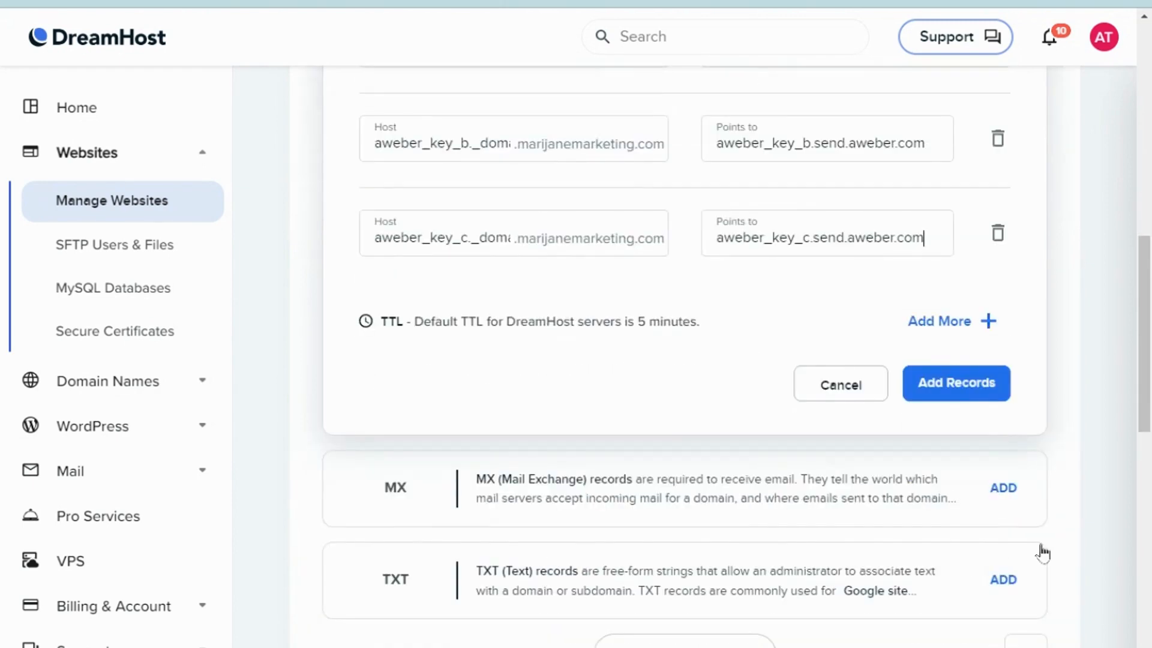
pyautogui.scroll(4, 445, 198)
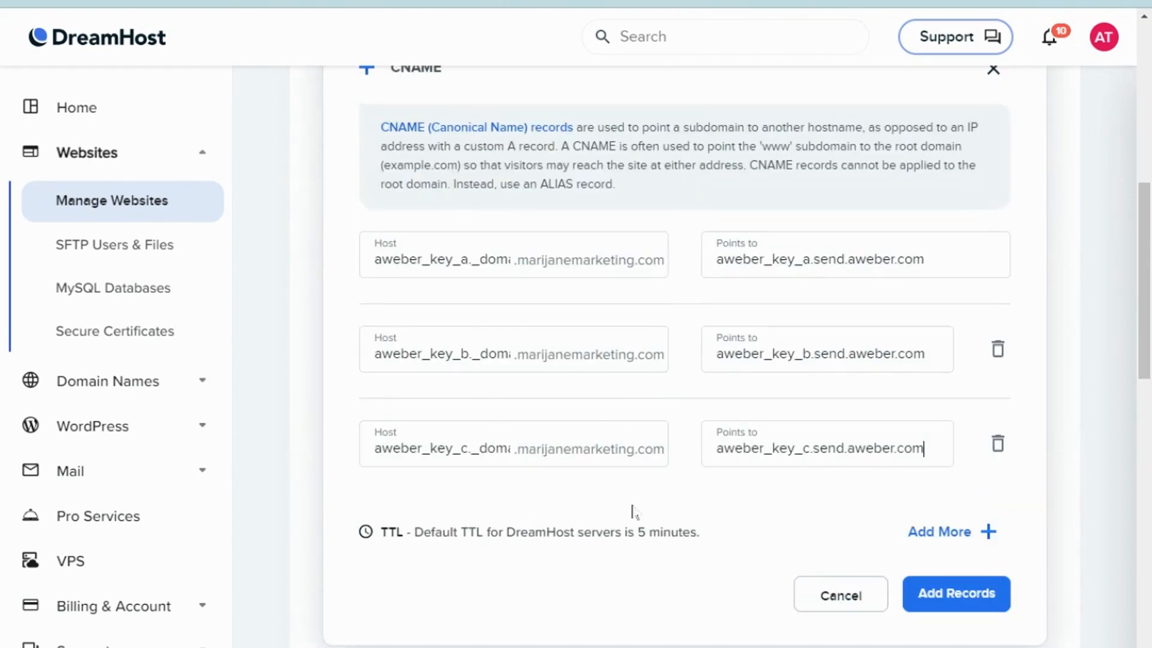
pyautogui.click(940, 600)
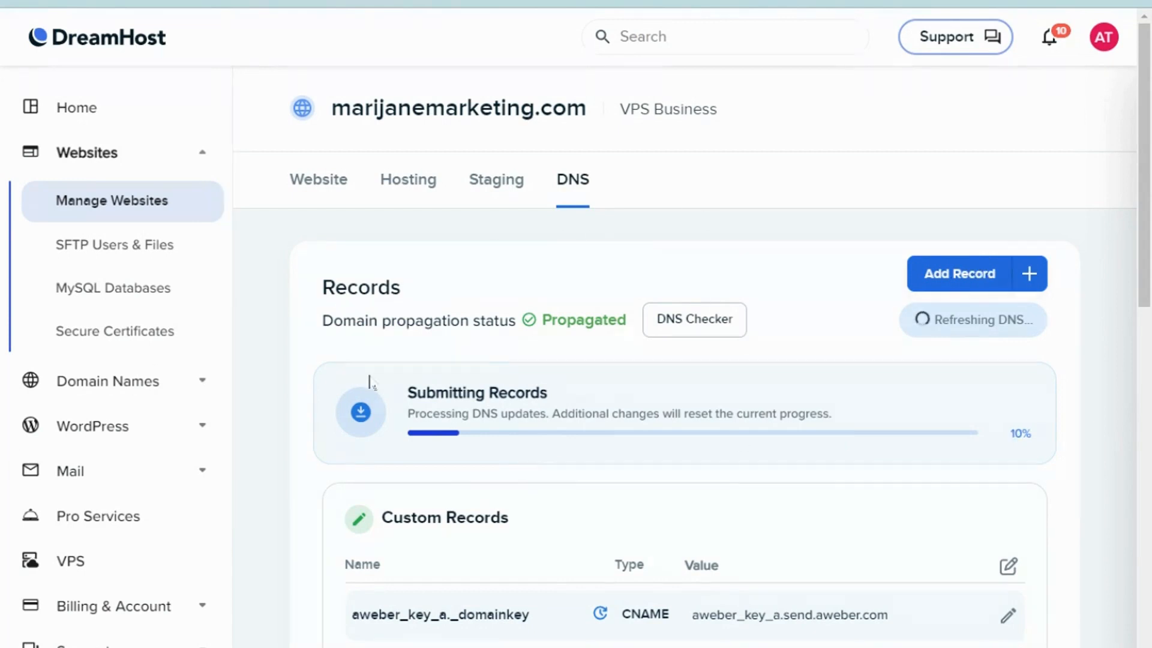
# Start a new TXT record and enter _dmarc as its host, copied from the DMARC Records Google Doc
pyautogui.click(947, 282)
pyautogui.scroll(-5, 707, 507)
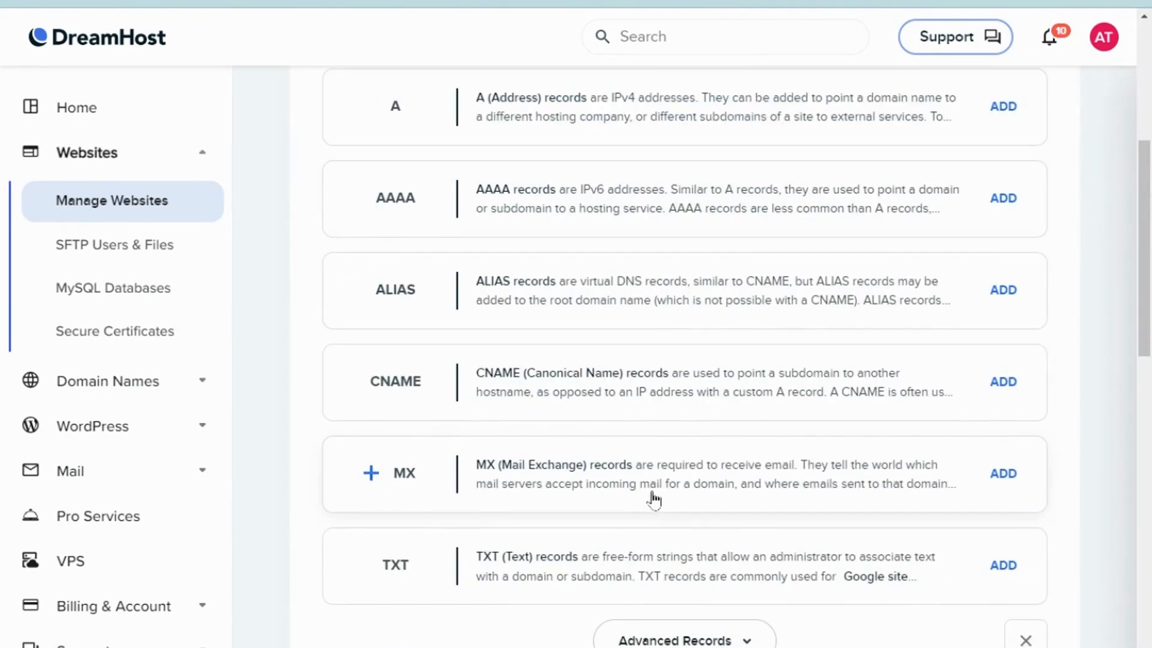
pyautogui.click(676, 561)
pyautogui.click(424, 350)
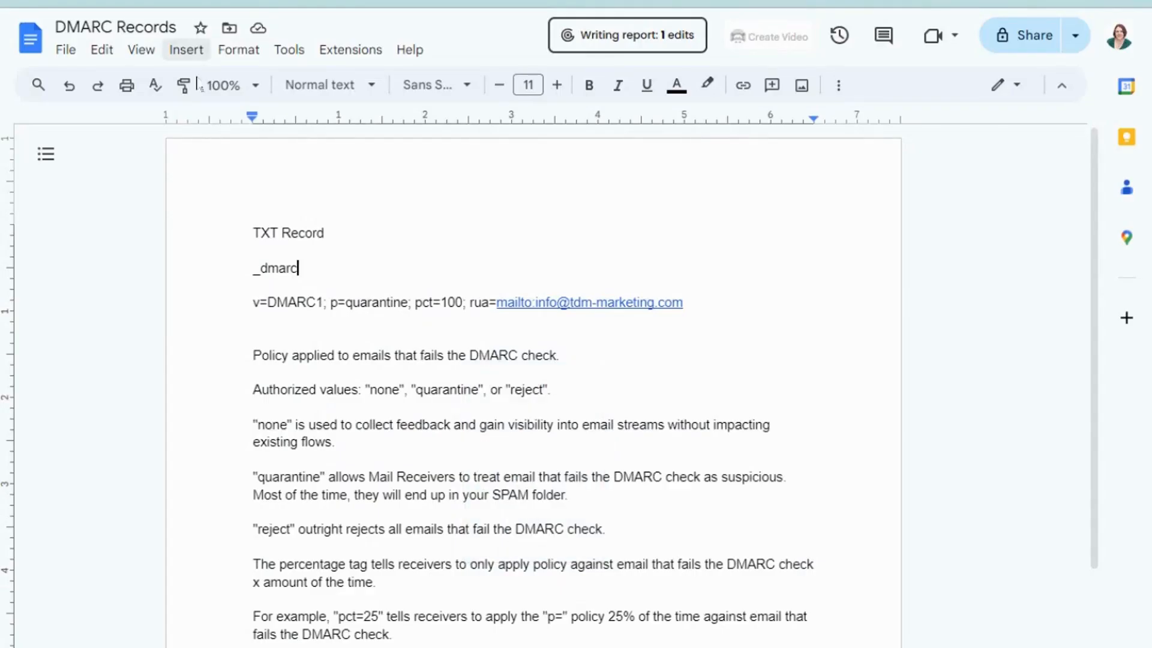
pyautogui.click(275, 260)
pyautogui.rightClick(270, 259)
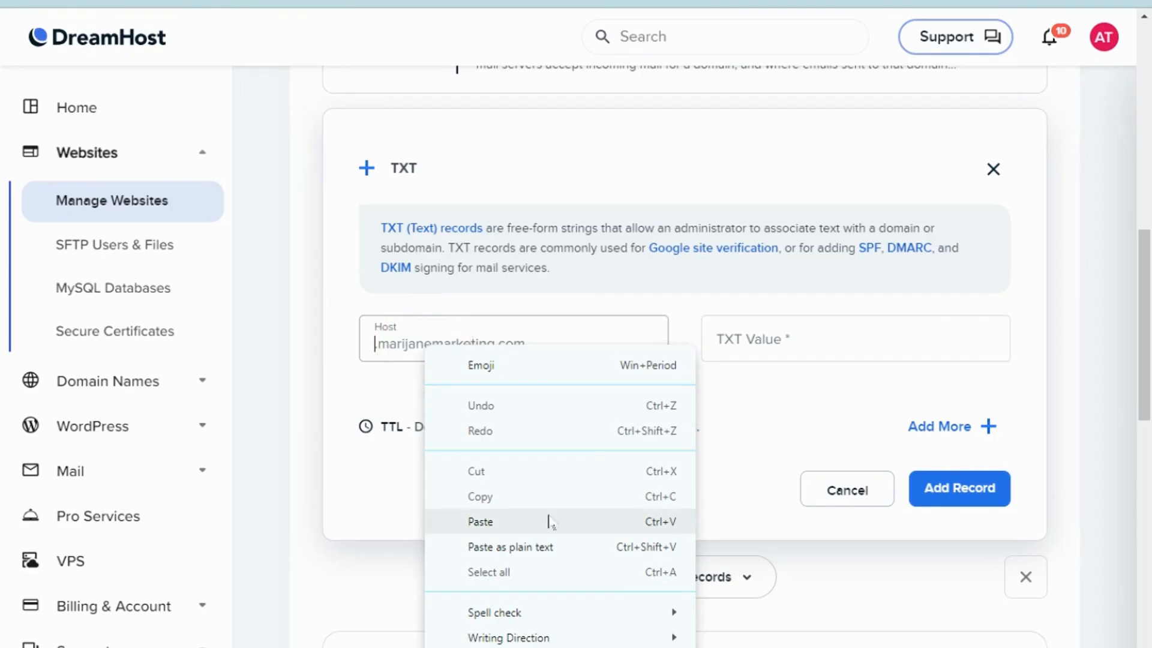
pyautogui.click(528, 521)
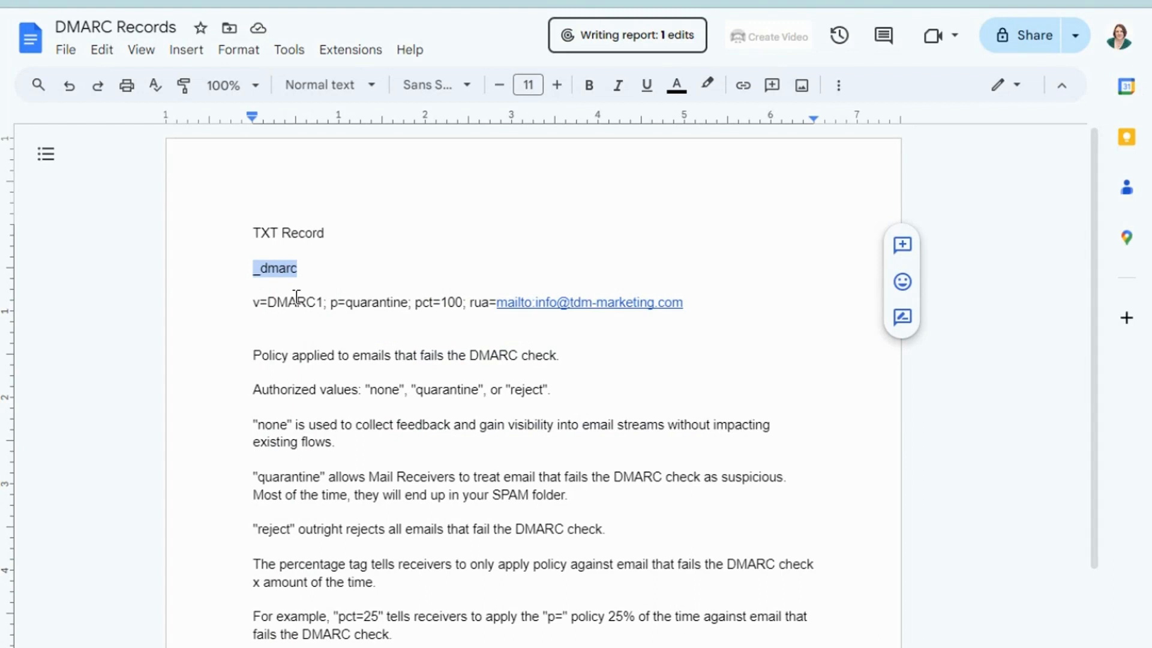
# Examine the v=DMARC1 value and the explanations of the none, quarantine and reject policies in the DMARC Records document
pyautogui.moveTo(253, 308); pyautogui.dragTo(324, 302)
pyautogui.click(339, 301)
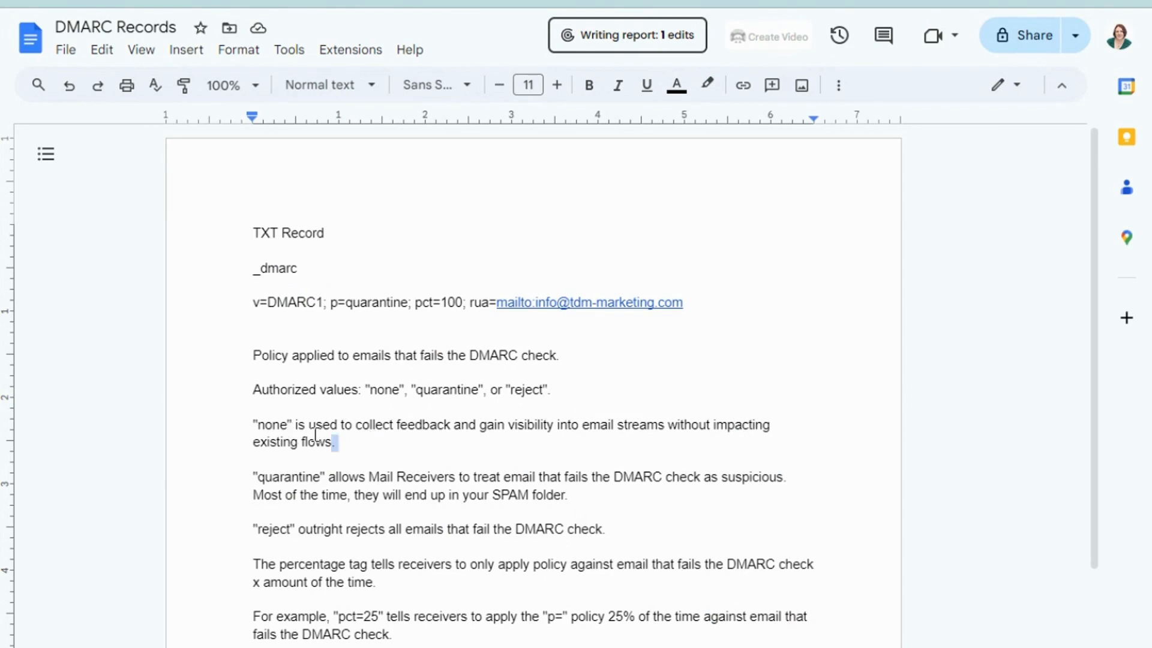
pyautogui.moveTo(334, 442); pyautogui.dragTo(201, 420)
pyautogui.click(372, 497)
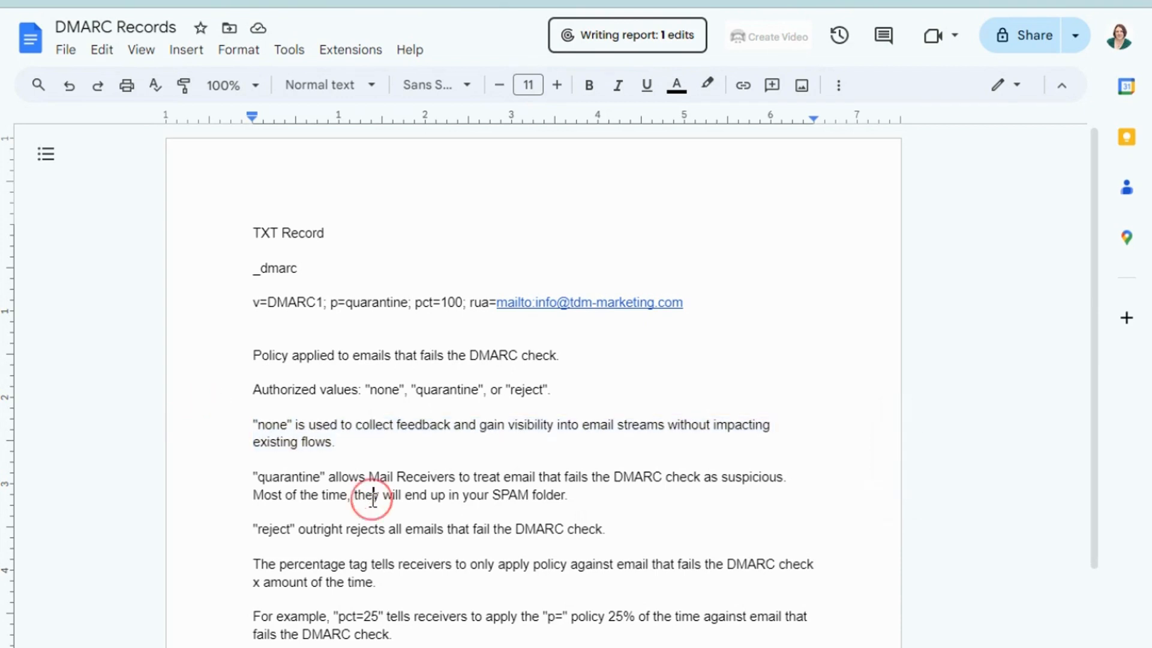
pyautogui.doubleClick(394, 495)
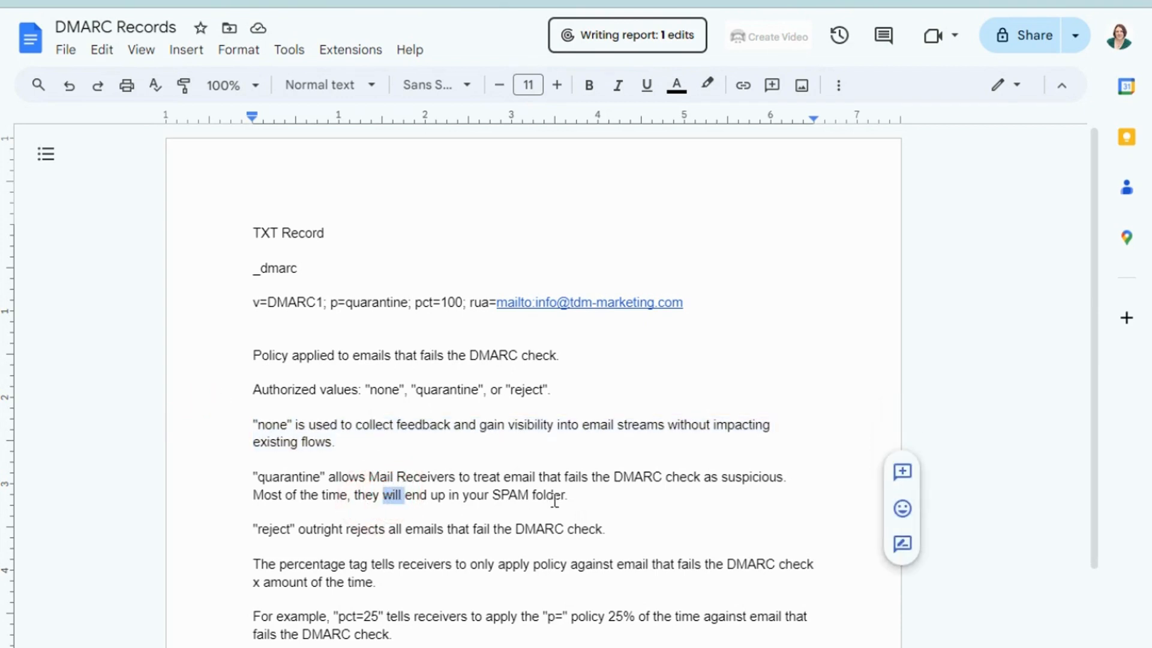
pyautogui.moveTo(582, 498); pyautogui.dragTo(252, 478)
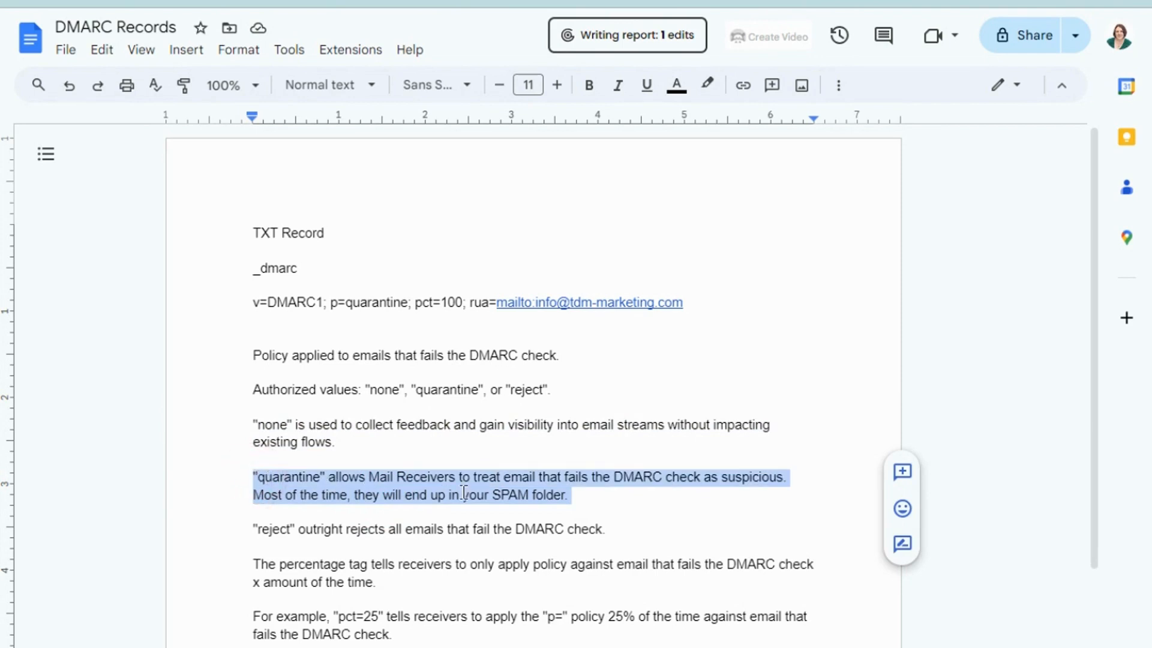
pyautogui.tripleClick(528, 489)
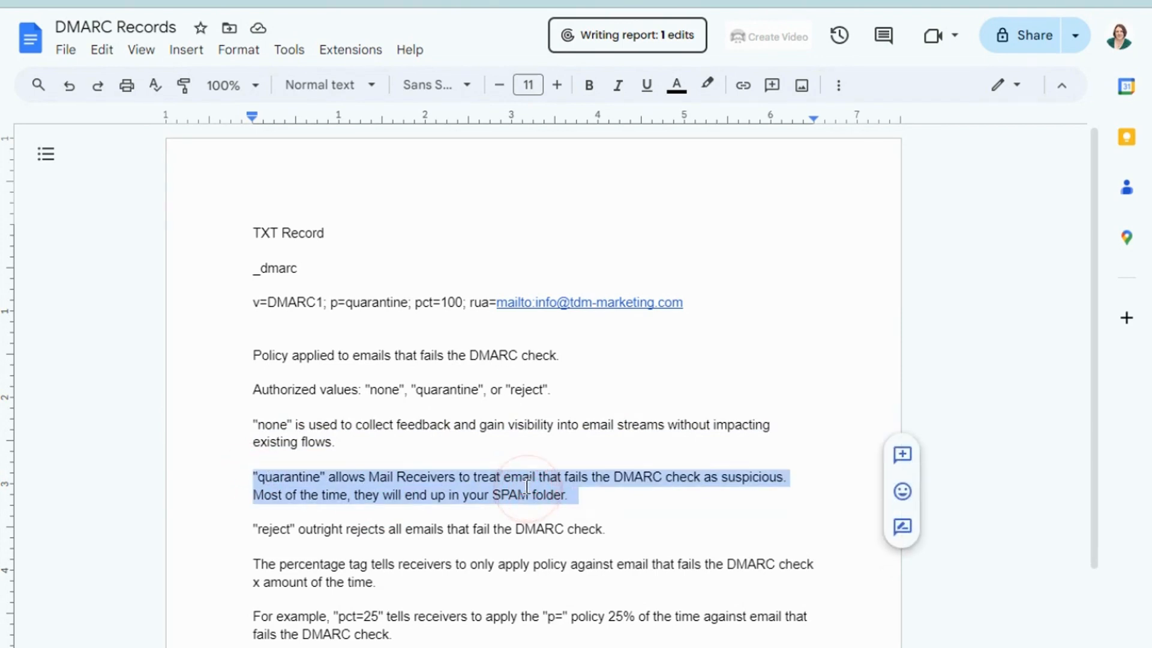
pyautogui.tripleClick(523, 485)
pyautogui.doubleClick(523, 483)
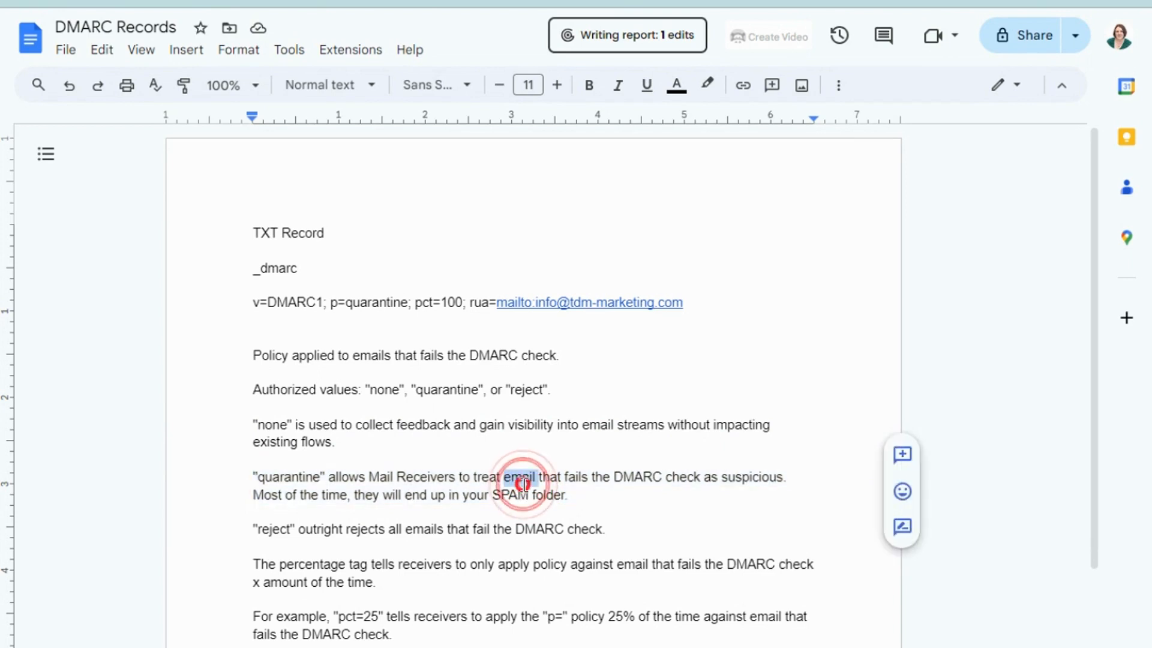
pyautogui.click(424, 528)
pyautogui.tripleClick(423, 528)
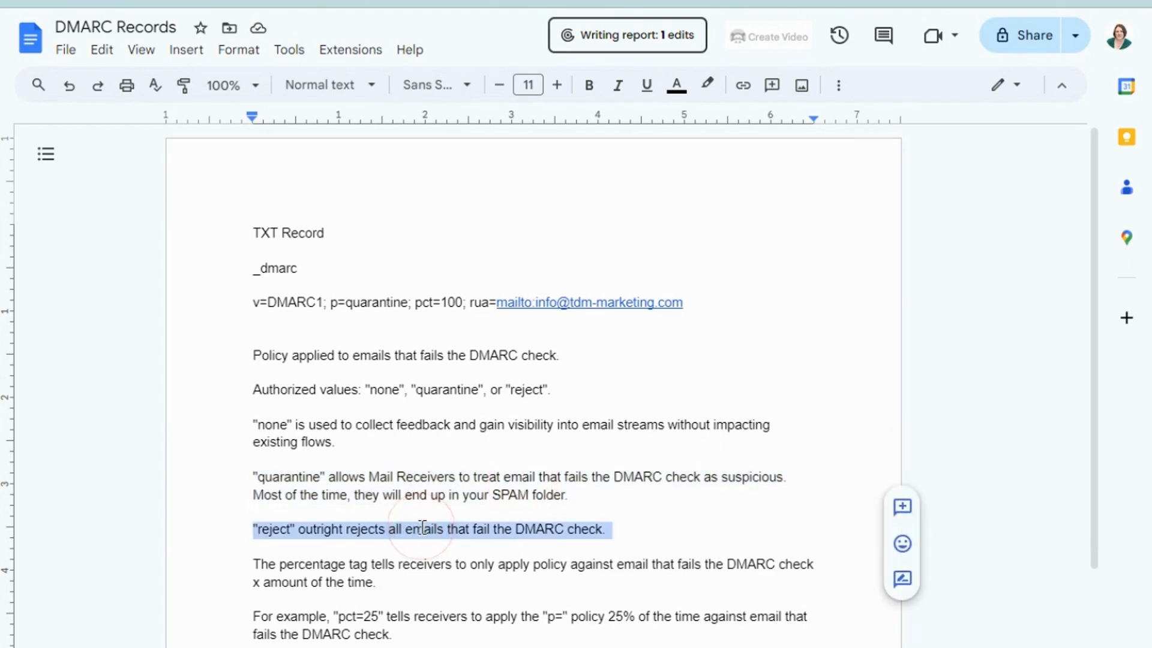
pyautogui.click(531, 530)
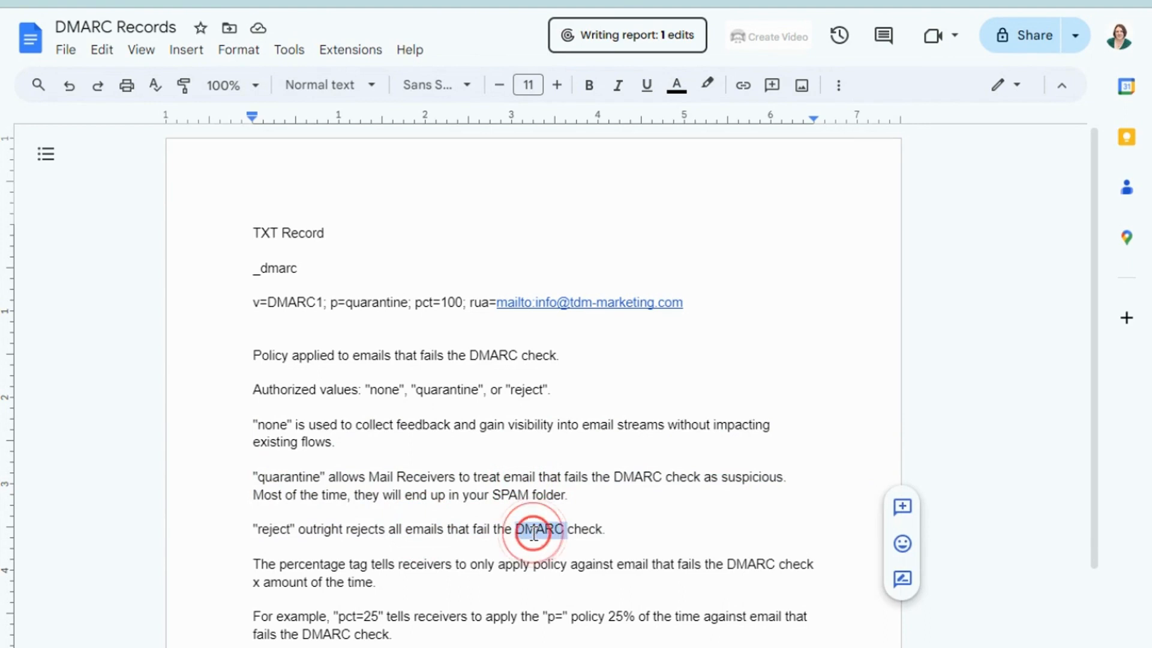
# Examine the explanations of the reject policy and the percentage tag in the DMARC Records document
pyautogui.tripleClick(532, 530)
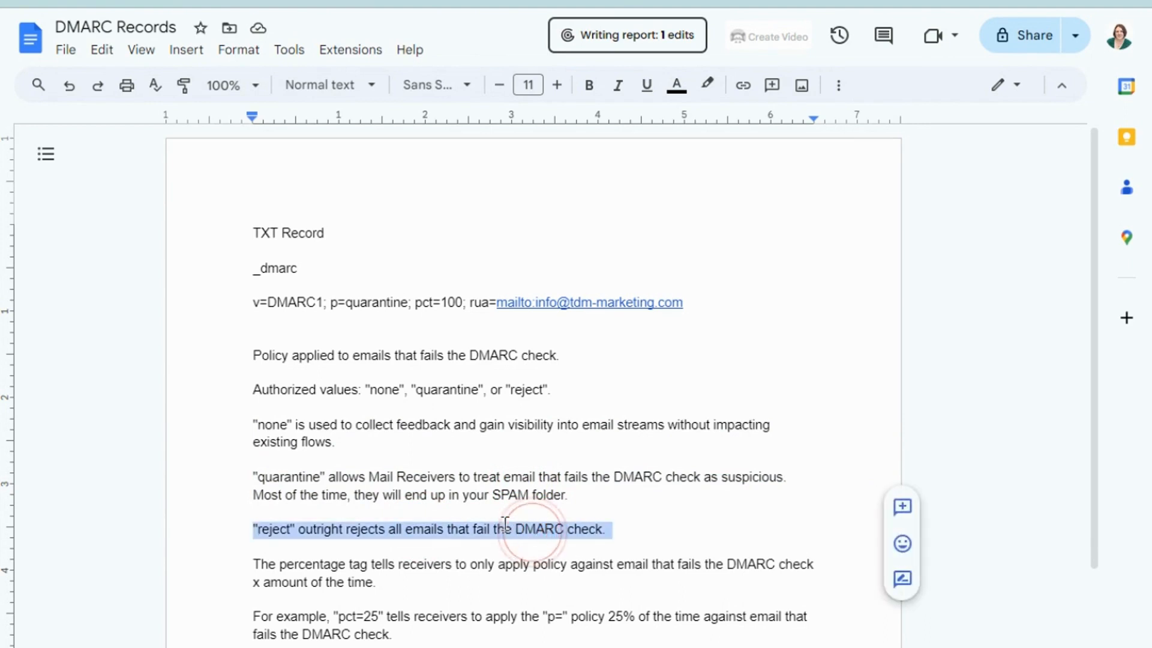
pyautogui.click(419, 564)
pyautogui.tripleClick(419, 564)
pyautogui.doubleClick(408, 561)
pyautogui.doubleClick(405, 558)
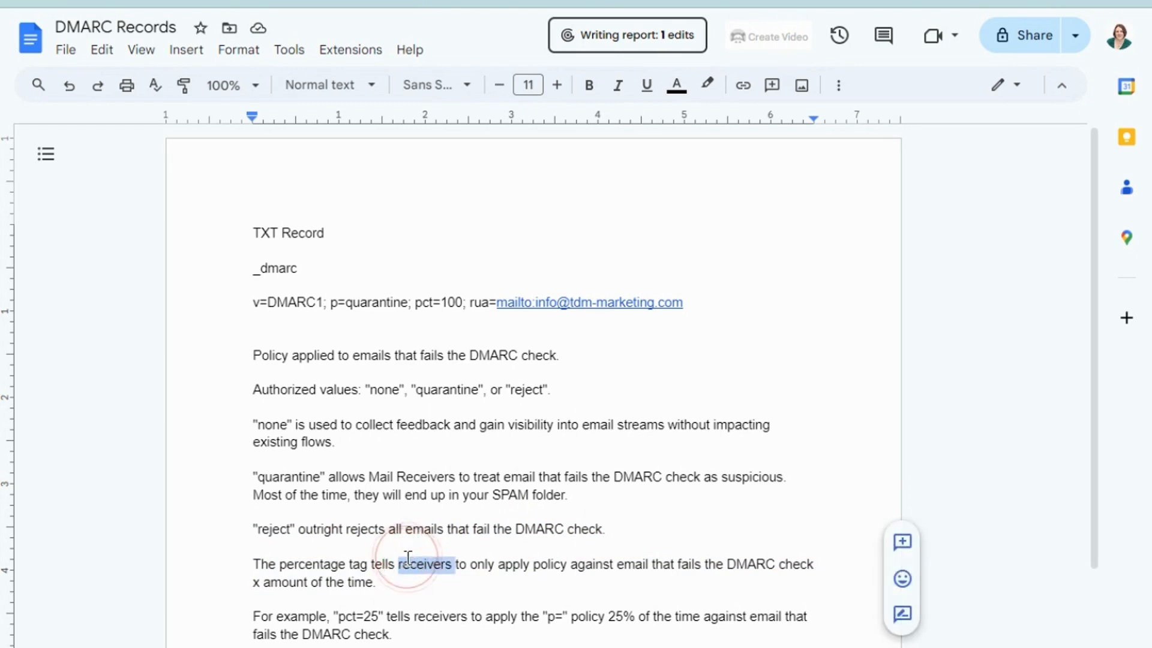
pyautogui.doubleClick(408, 557)
pyautogui.tripleClick(417, 570)
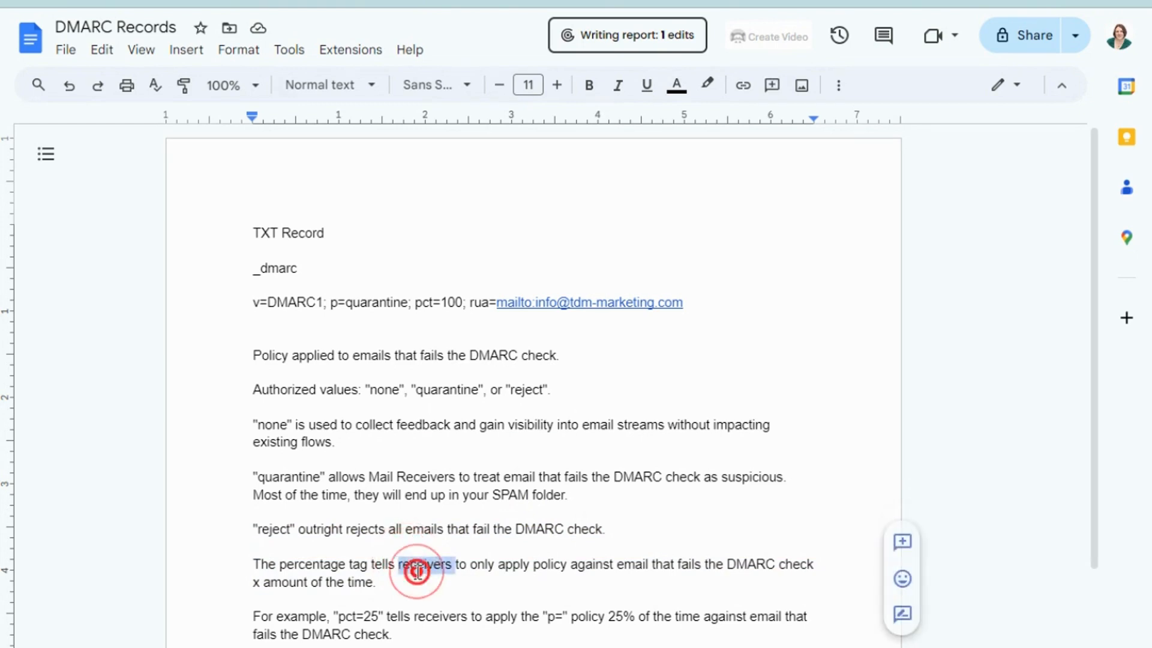
pyautogui.tripleClick(416, 570)
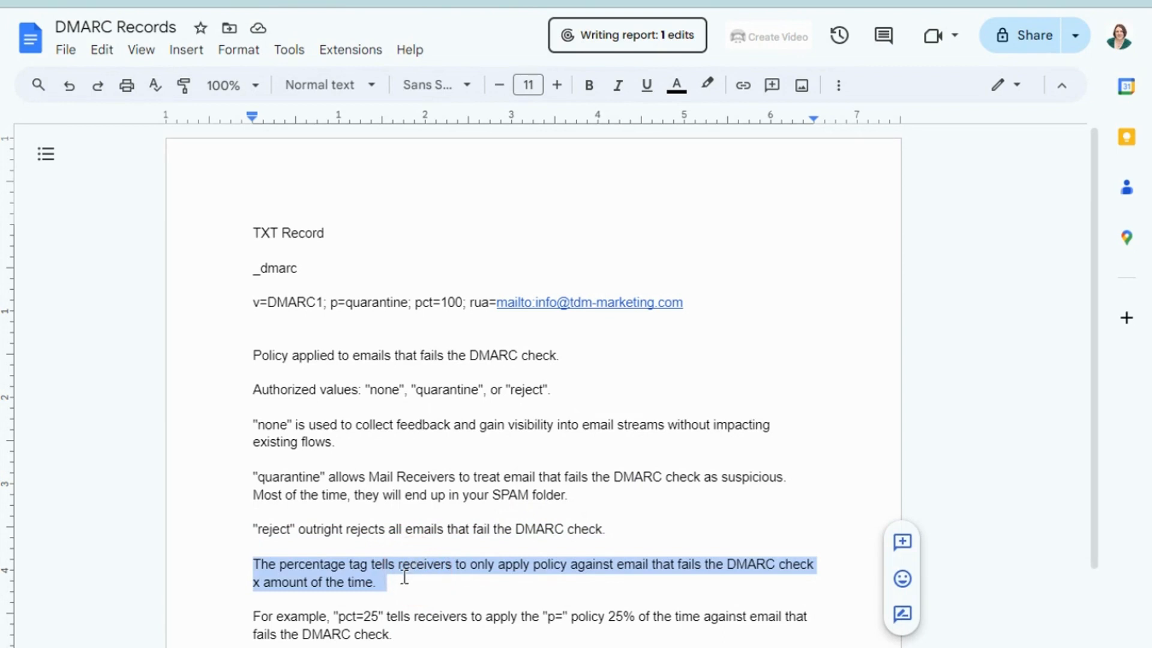
# Review the pct=100 setting and the rua reporting address within the v=DMARC1 value
pyautogui.click(444, 311)
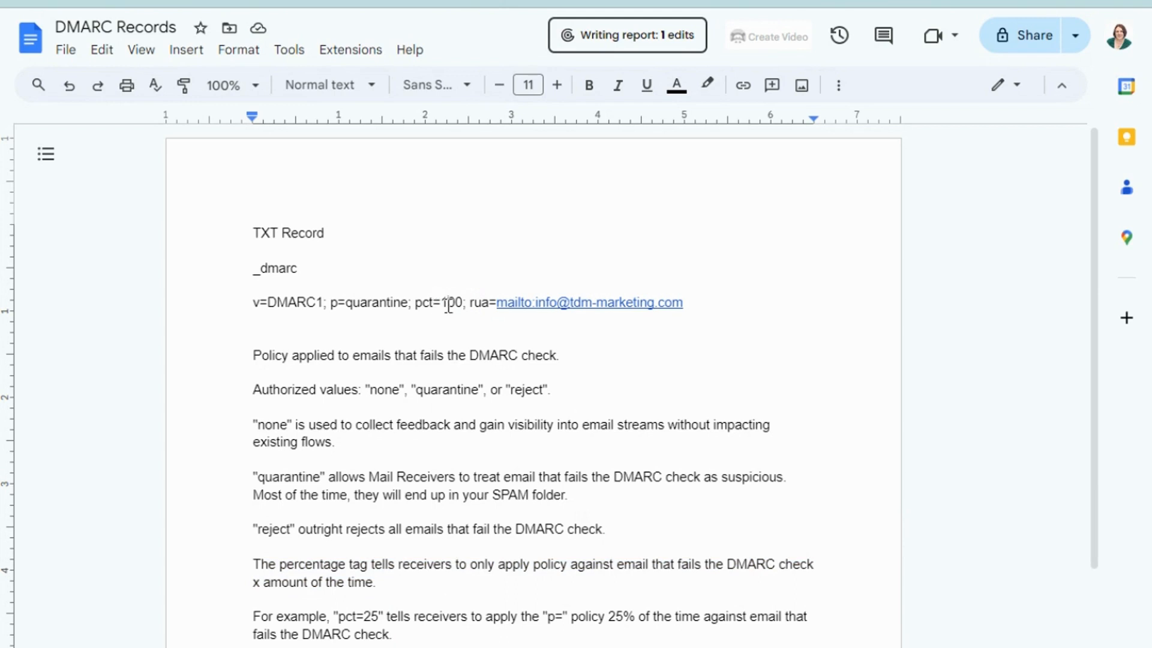
pyautogui.moveTo(442, 304); pyautogui.dragTo(459, 305)
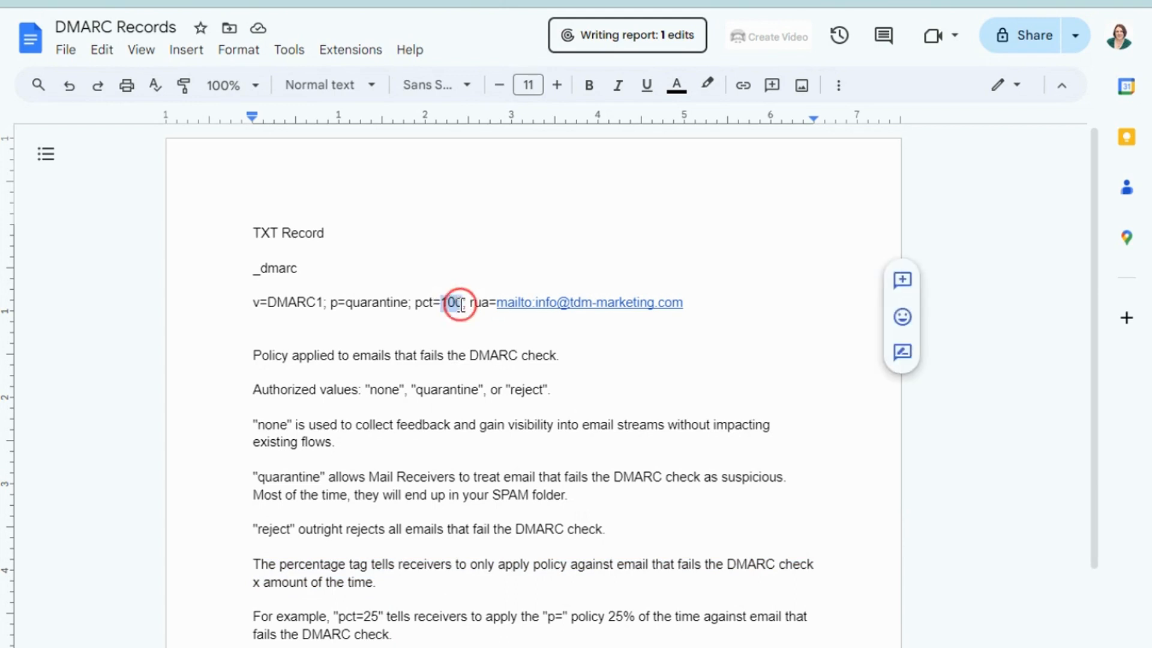
pyautogui.moveTo(345, 302); pyautogui.dragTo(462, 306)
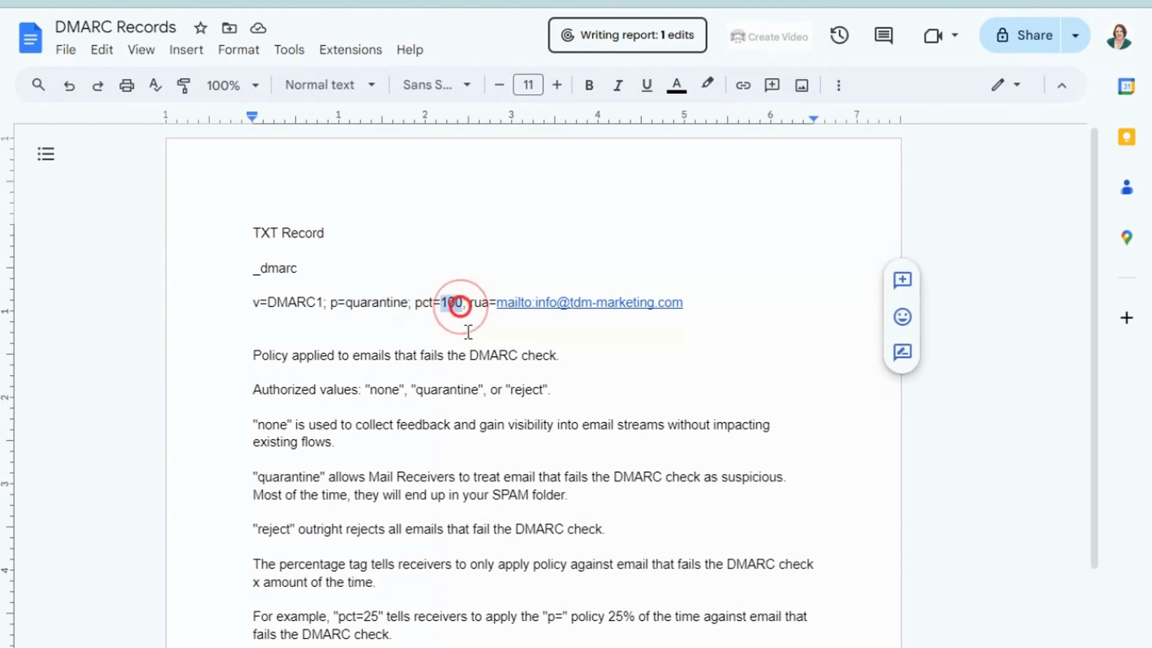
pyautogui.click(503, 302)
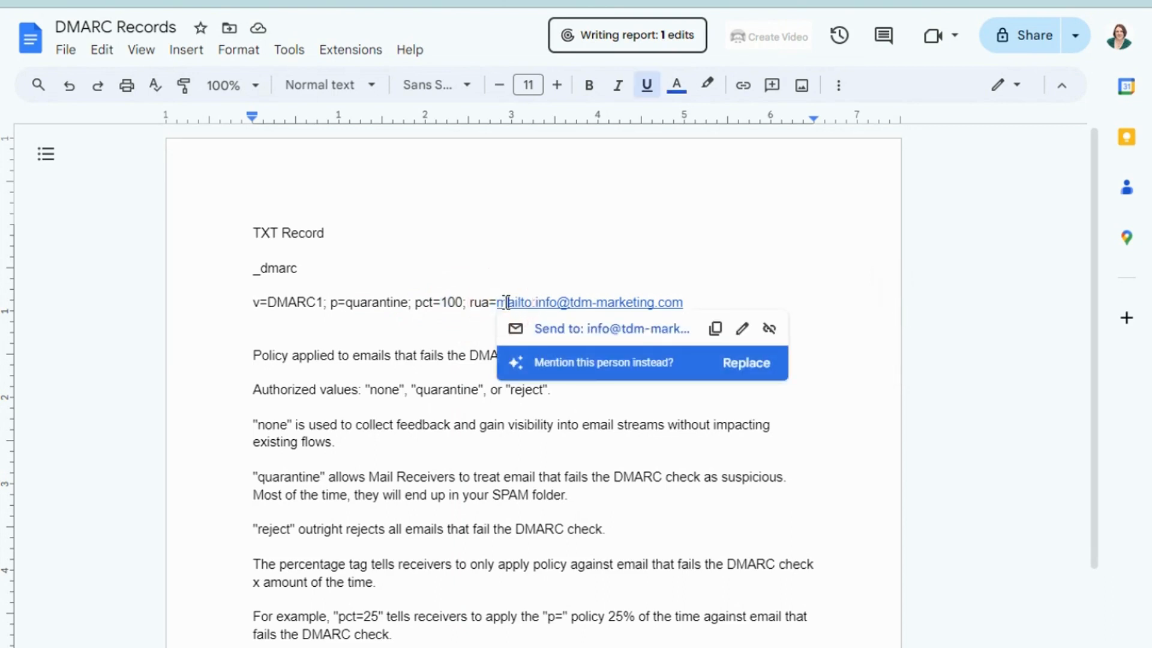
pyautogui.click(470, 271)
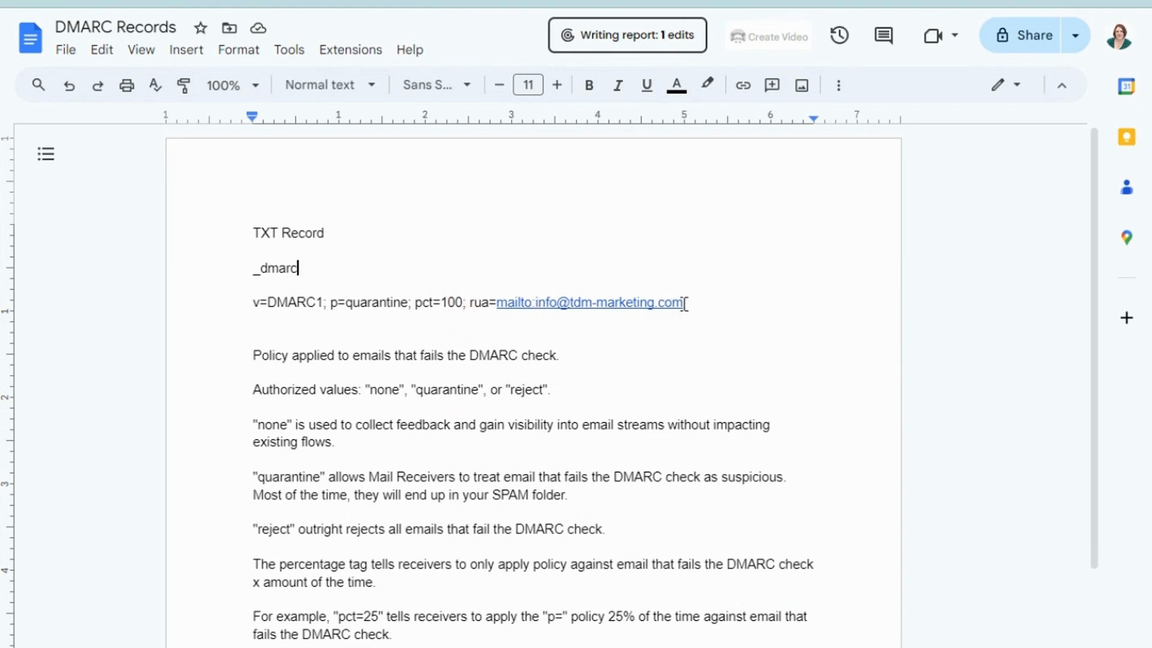
# Copy the full v=DMARC1; p=quarantine; pct=100 value, including its rua reporting e-mail, into the _dmarc TXT record in DreamHost and add the record
pyautogui.tripleClick(410, 304)
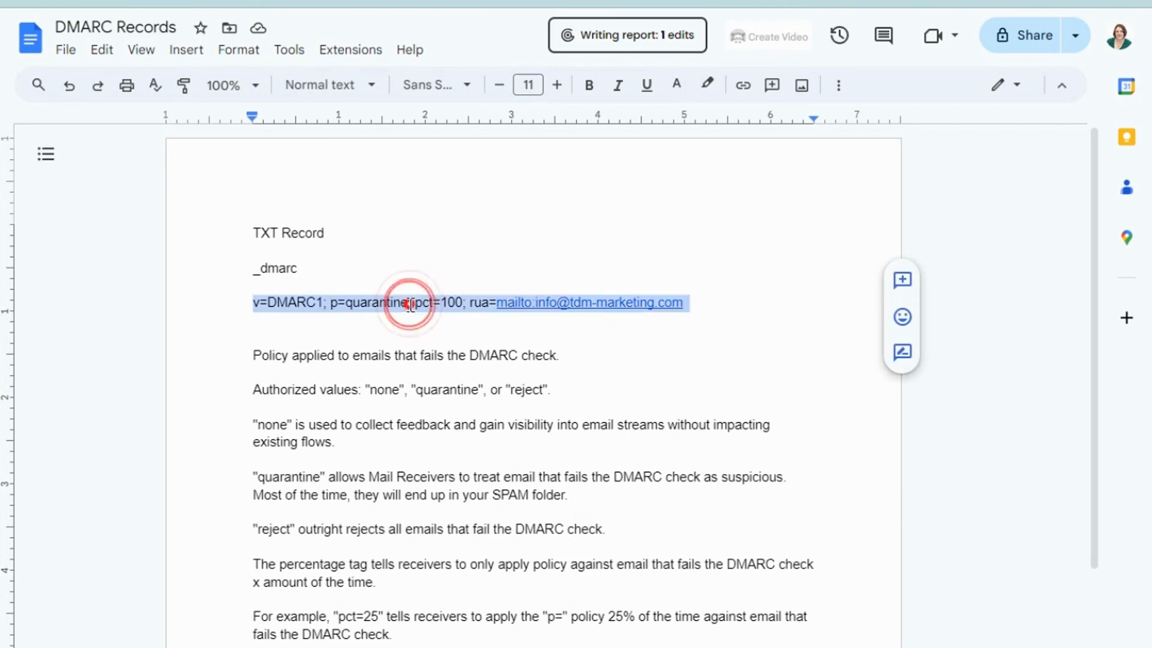
pyautogui.rightClick(408, 302)
pyautogui.click(432, 326)
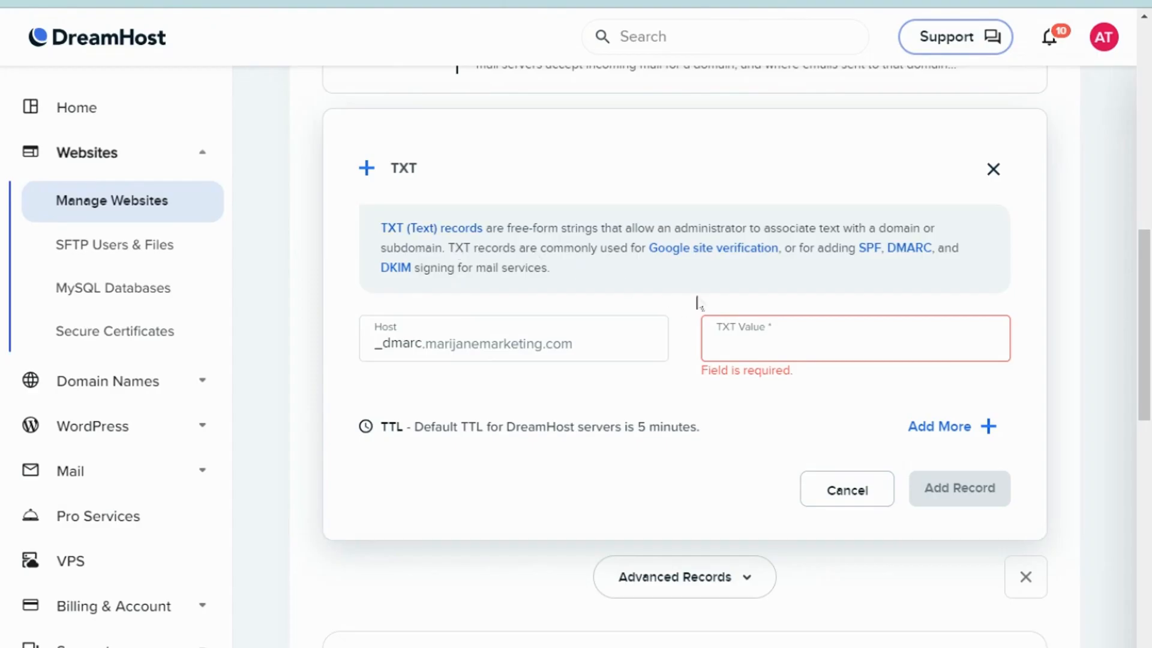
pyautogui.rightClick(723, 350)
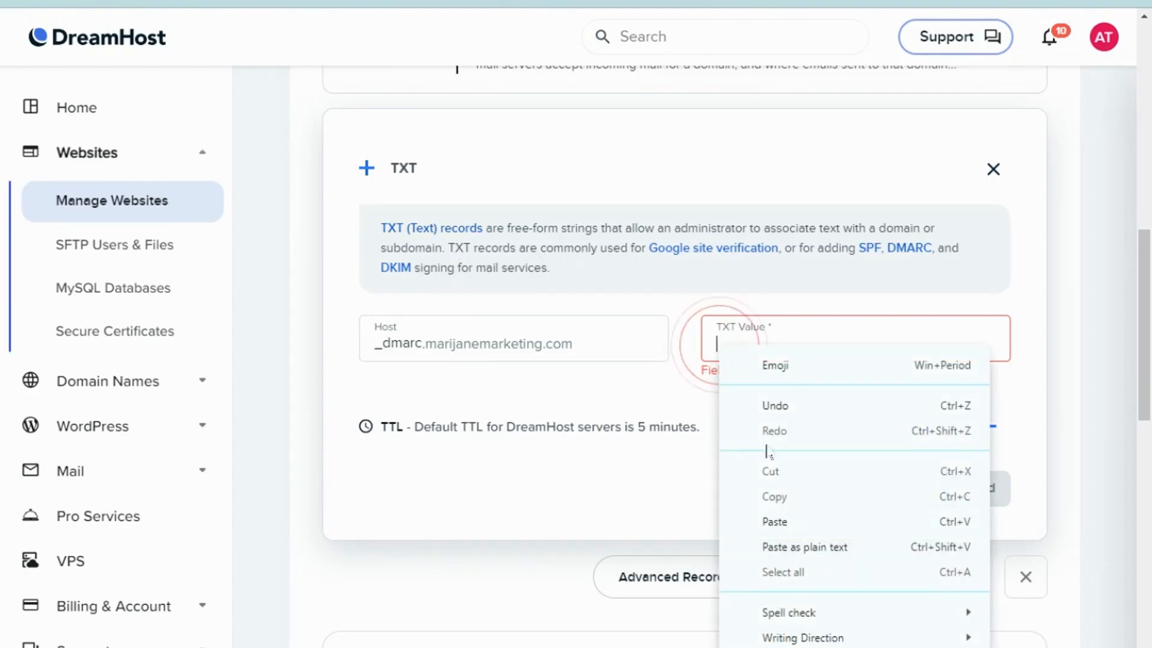
pyautogui.click(784, 519)
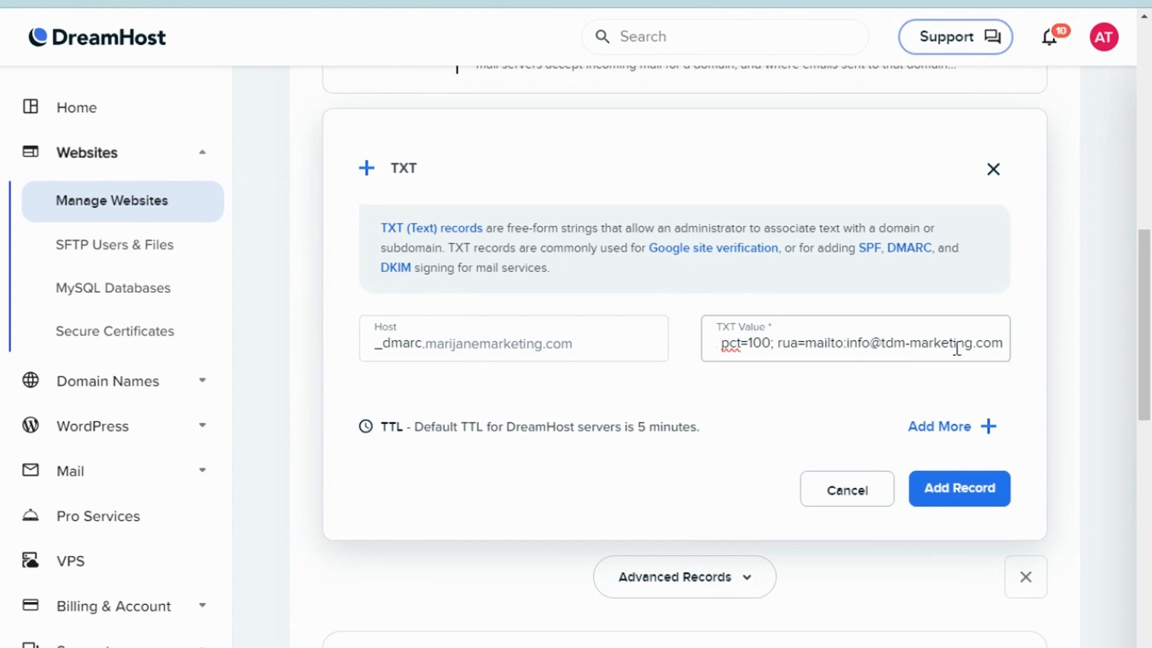
pyautogui.click(951, 497)
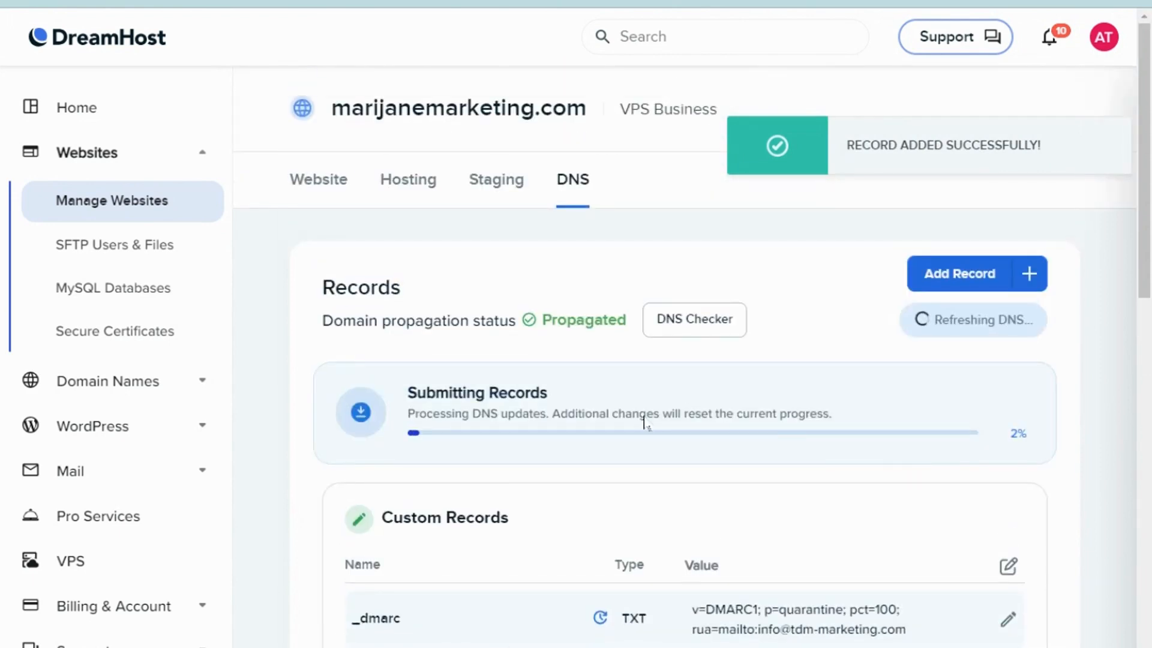
pyautogui.scroll(-3, 609, 412)
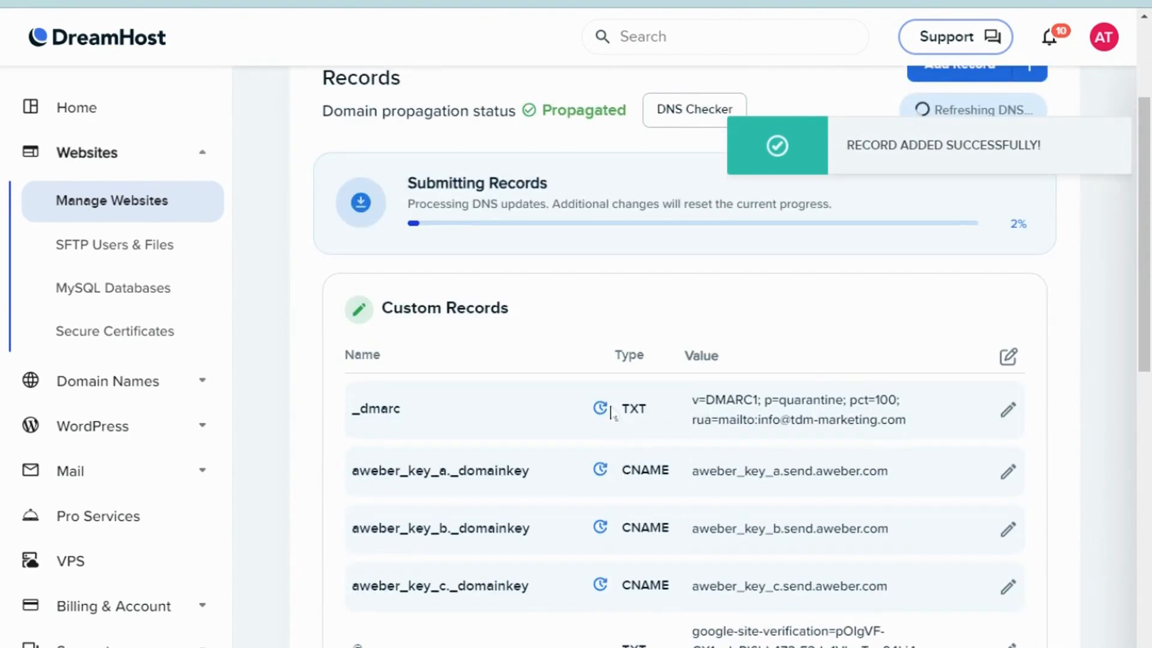